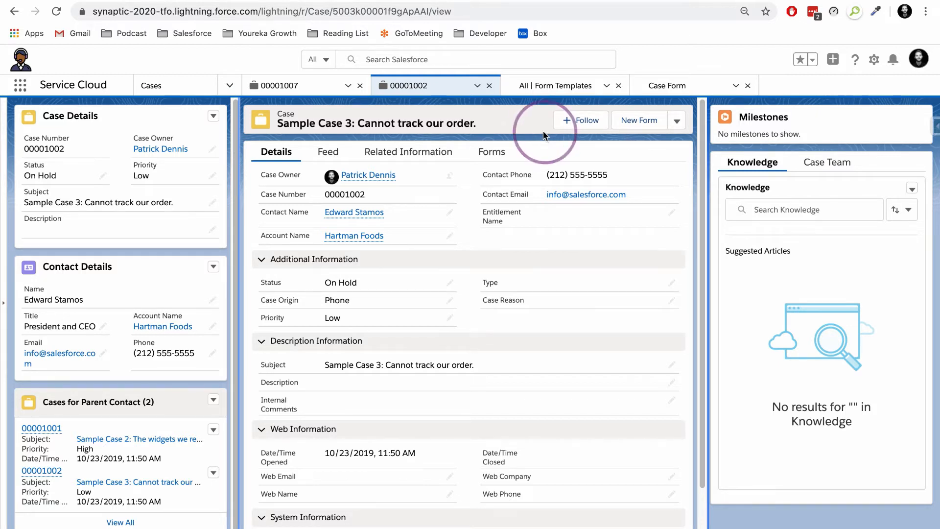
# - Start a new case form from the case's feed, search the form templates for "order" and choose Order Tracking Case Form
pyautogui.click(324, 152)
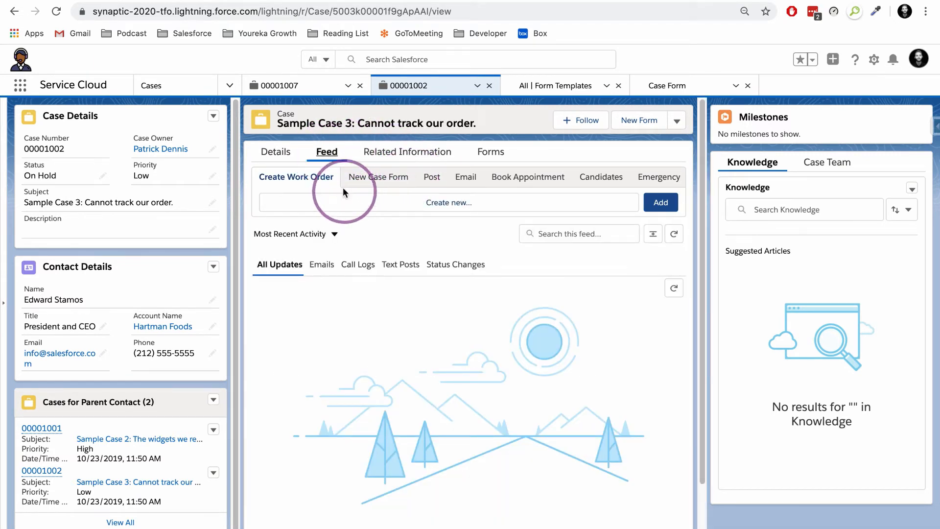
pyautogui.click(381, 181)
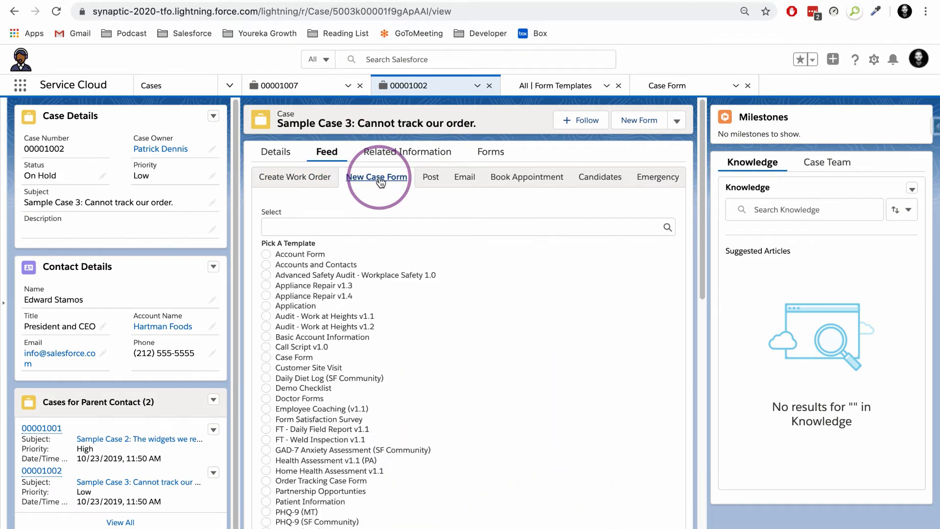
pyautogui.click(387, 216)
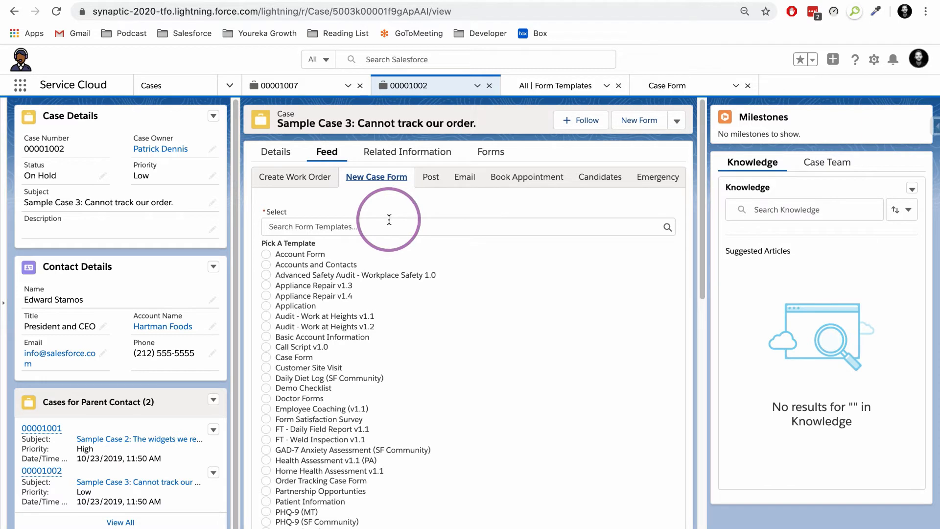
pyautogui.click(342, 226)
pyautogui.write('order')
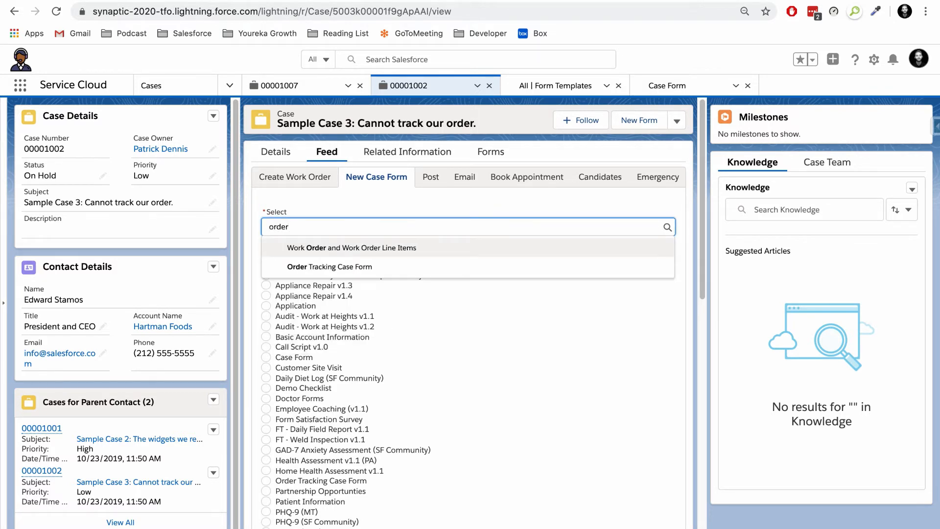
pyautogui.press('Down')
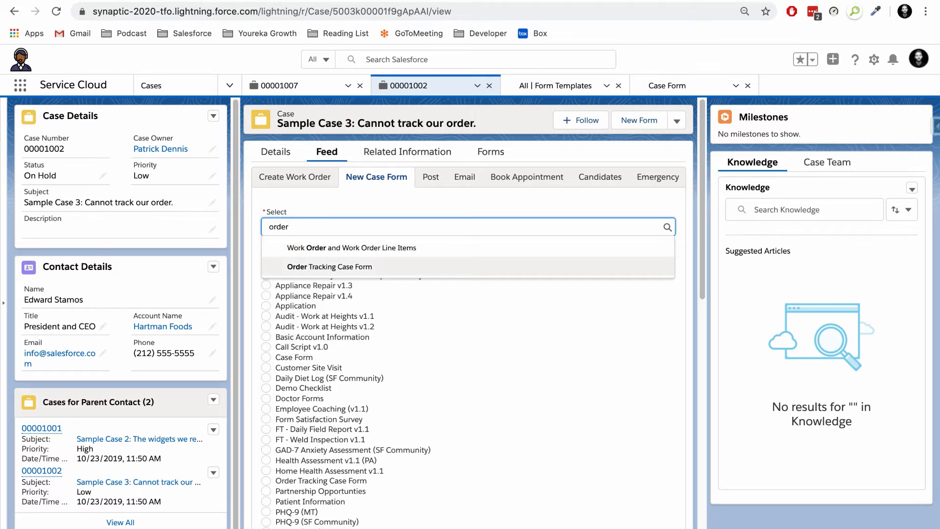
pyautogui.press('Return')
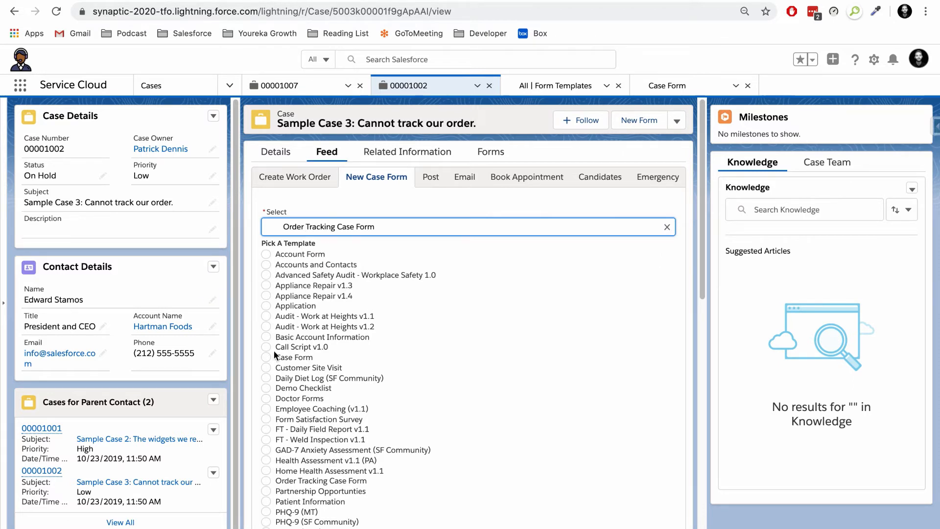
# - Pick Order Tracking Case Form in the template list as well and proceed to the new form
pyautogui.scroll(-3, 282, 388)
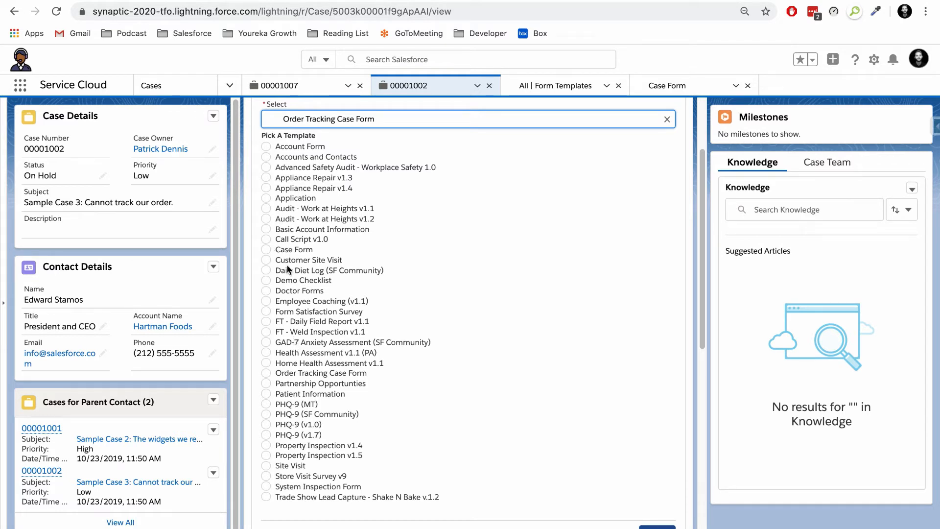
pyautogui.click(265, 373)
pyautogui.scroll(1, 353, 322)
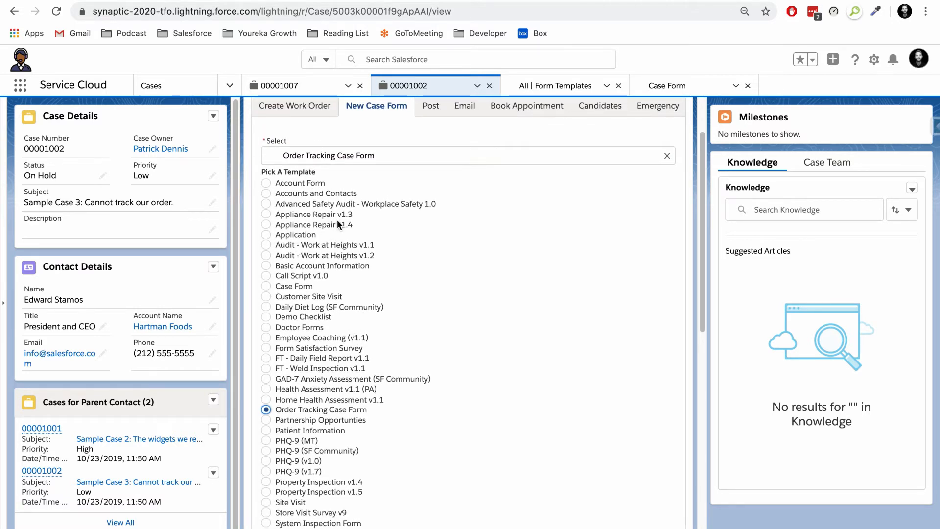
pyautogui.scroll(-2, 398, 293)
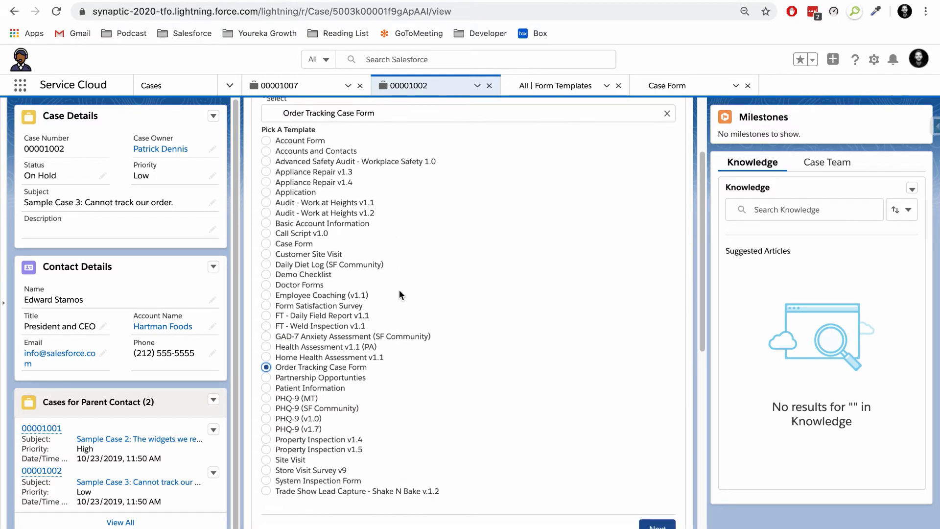
pyautogui.scroll(-1, 399, 290)
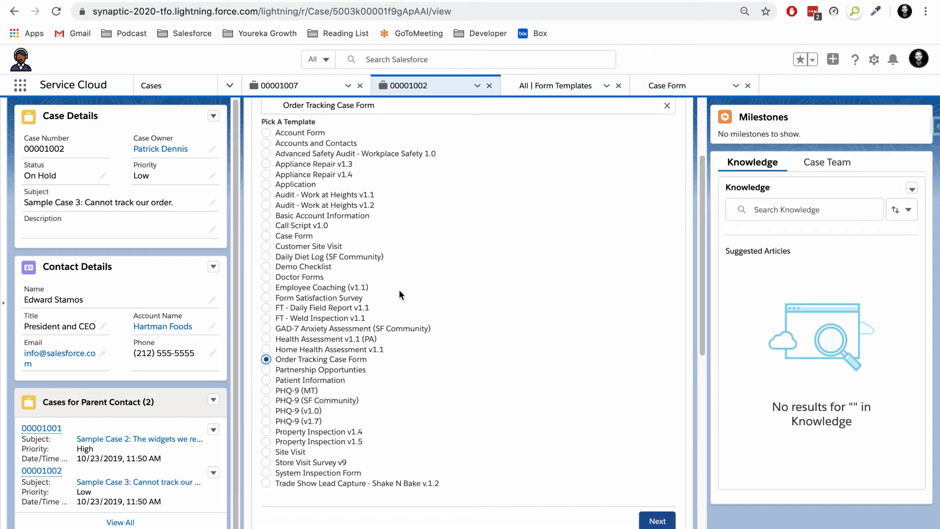
pyautogui.click(655, 519)
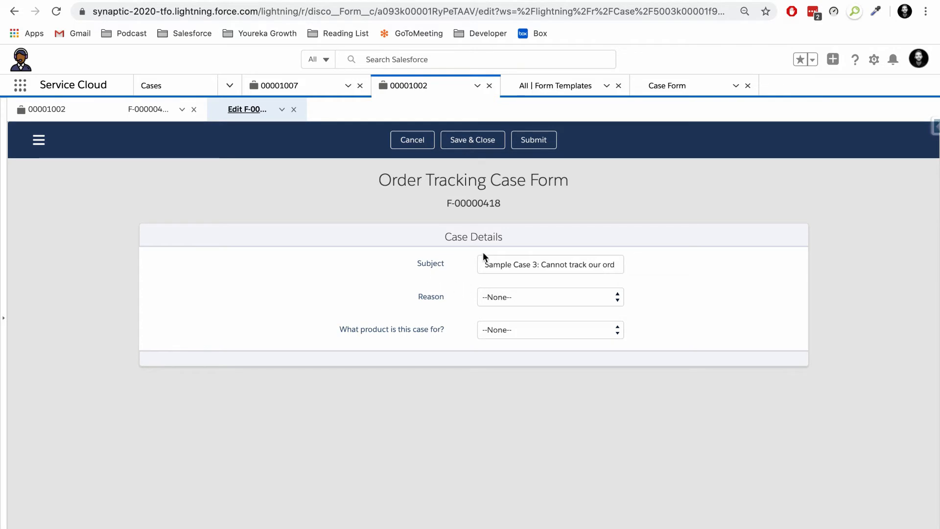
# - Shorten the form's Subject to "Cannot track our order" by removing the "Sample Case 3:" prefix and the final period
pyautogui.click(541, 265)
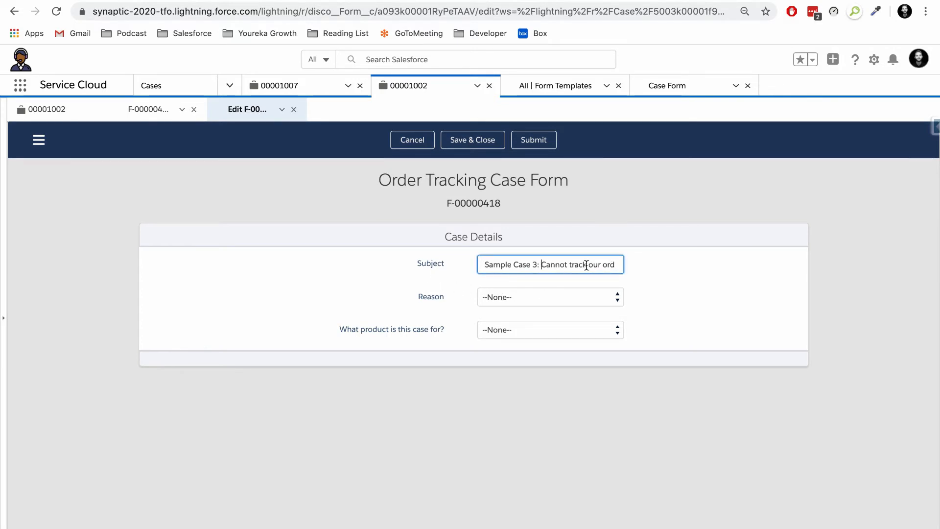
pyautogui.click(540, 264)
pyautogui.click(484, 265)
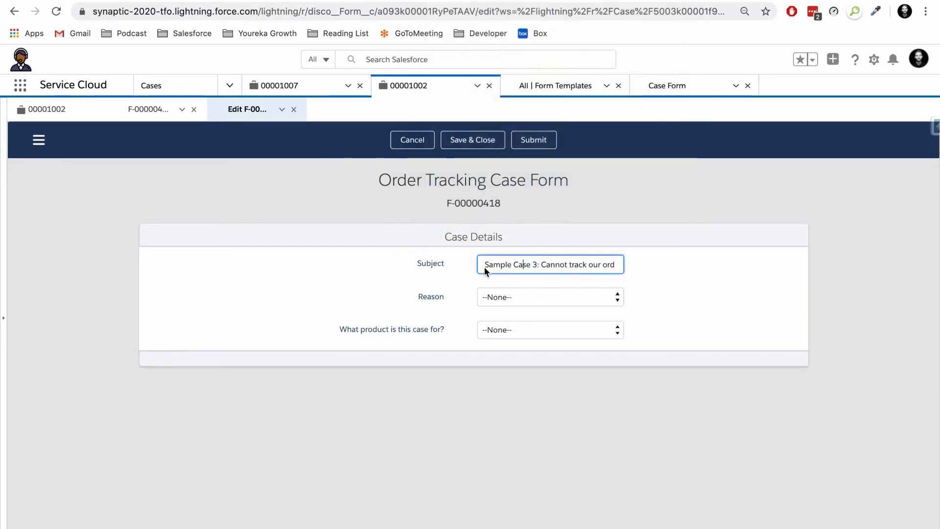
pyautogui.moveTo(484, 265); pyautogui.dragTo(540, 265)
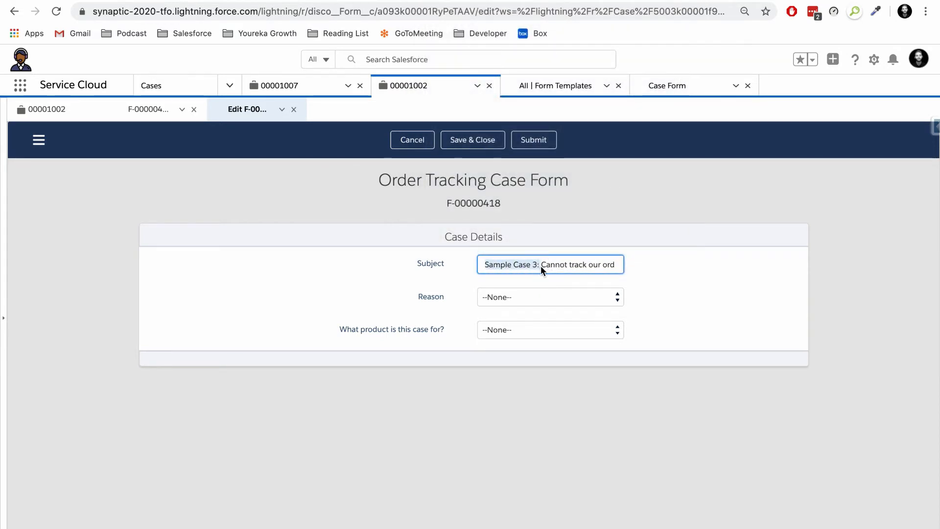
pyautogui.press('BackSpace')
pyautogui.click(423, 279)
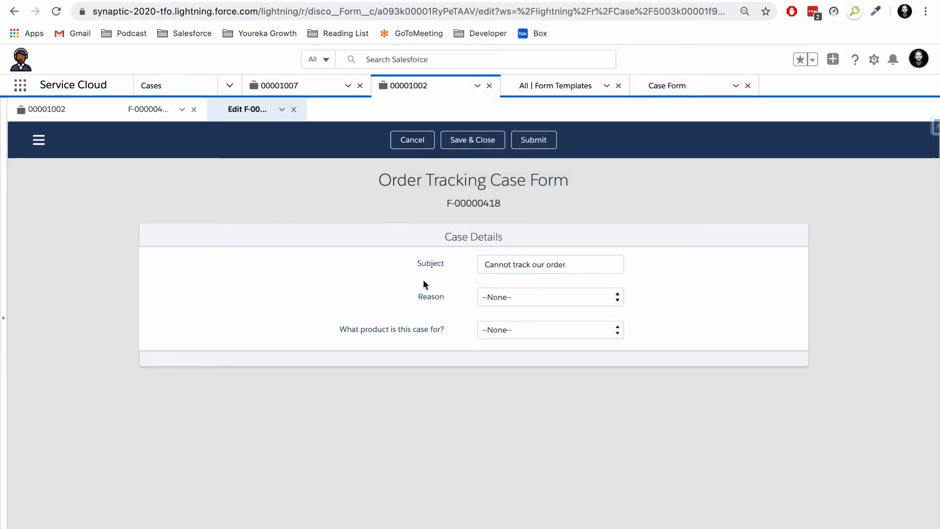
pyautogui.click(605, 264)
pyautogui.press('BackSpace')
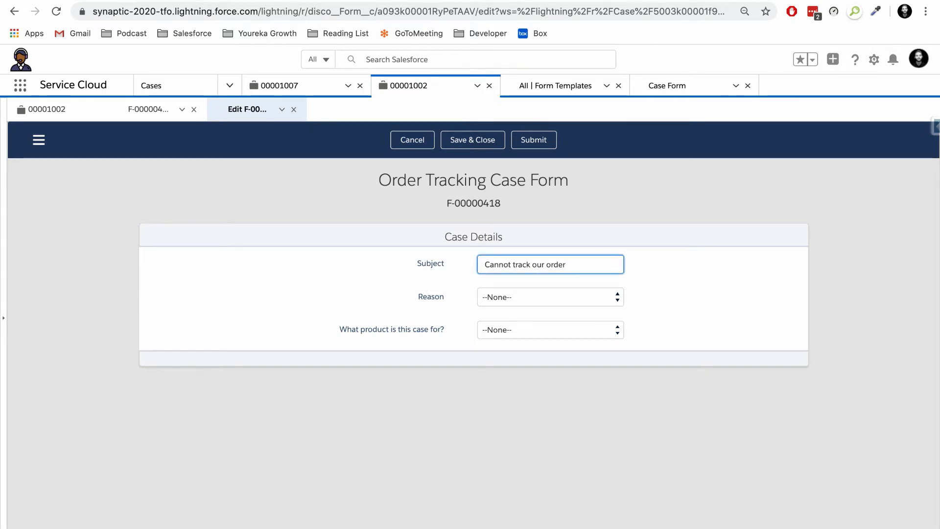
pyautogui.click(433, 287)
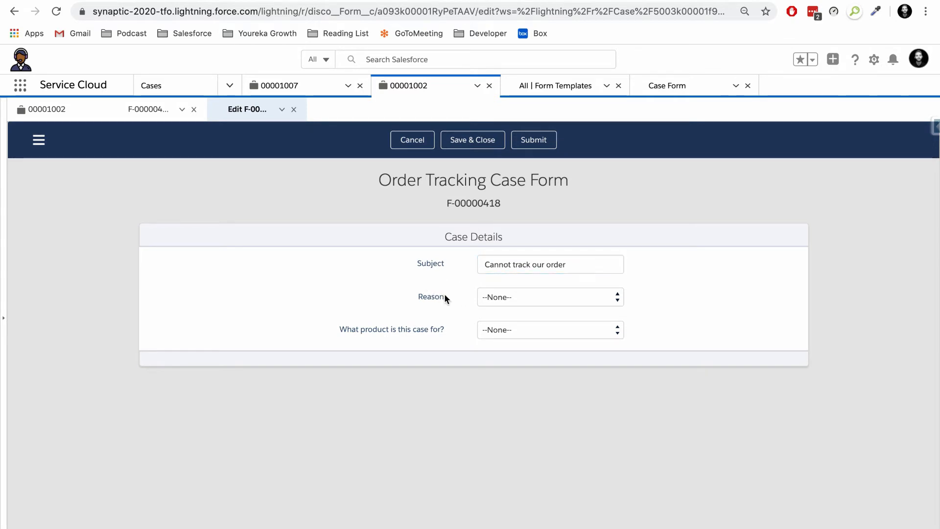
# - Set the case Reason to Instructions not clear and the product to Dryer
pyautogui.click(508, 300)
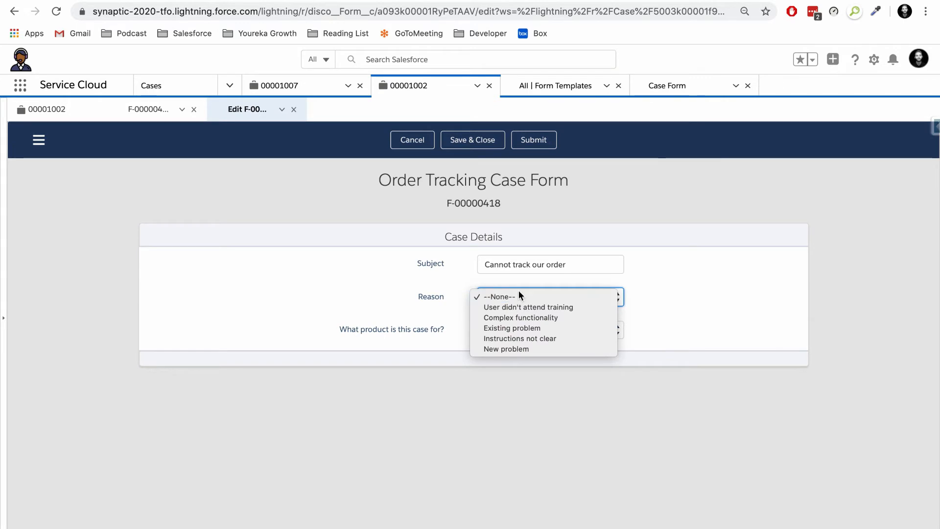
pyautogui.click(522, 339)
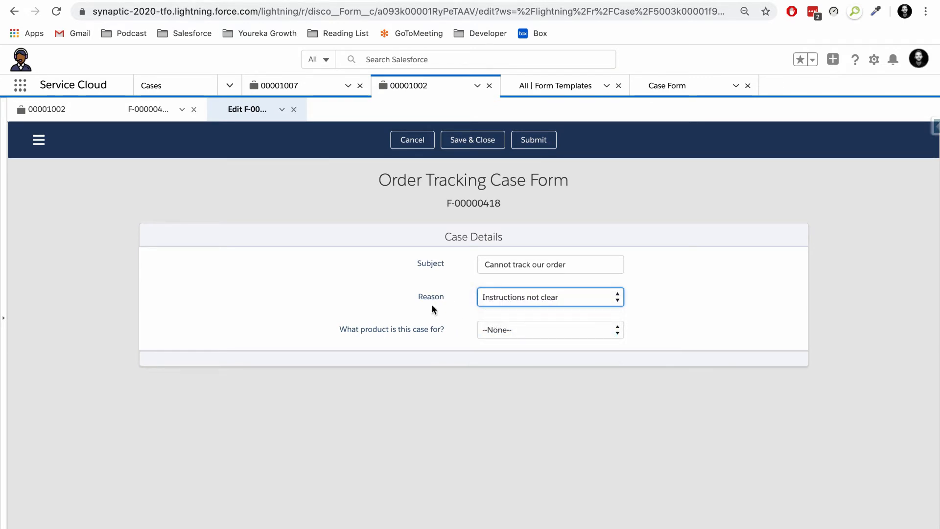
pyautogui.click(531, 331)
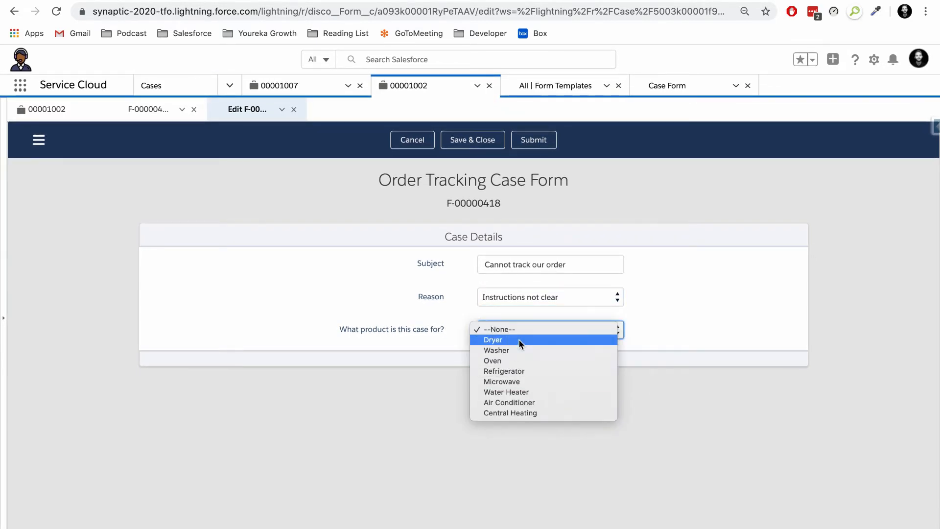
pyautogui.click(519, 339)
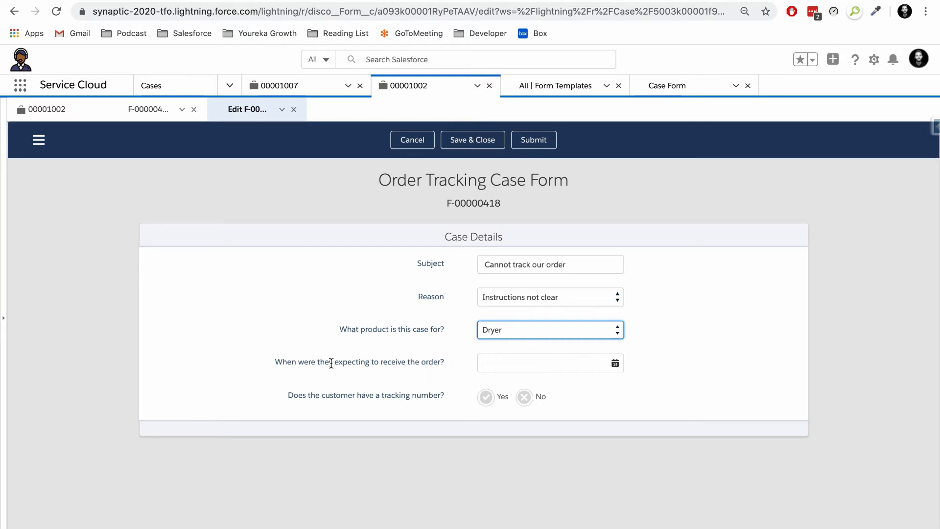
# - Set the date the customer was expecting to receive the order to 05/08/2020
pyautogui.click(502, 363)
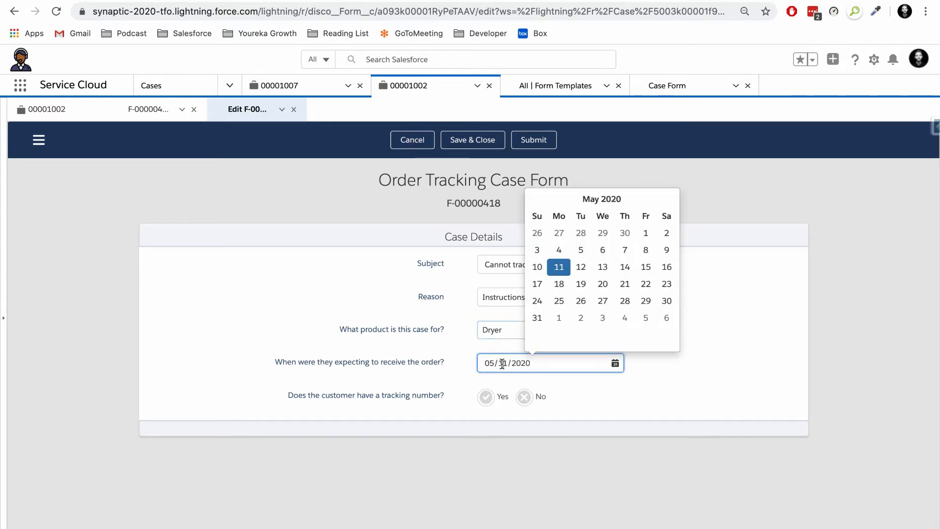
pyautogui.click(646, 250)
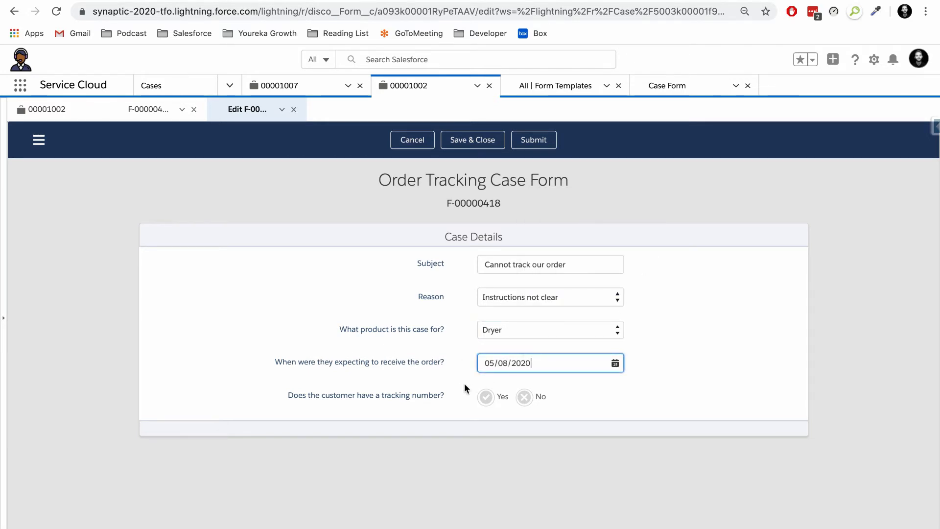
pyautogui.click(430, 361)
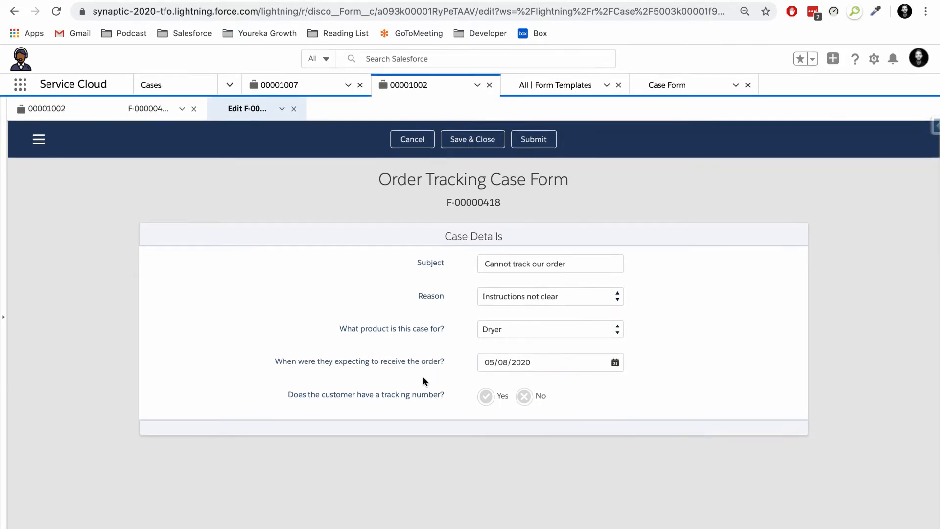
# - Answer Yes to the customer having a tracking number, fill in that number, and submit the form
pyautogui.click(491, 398)
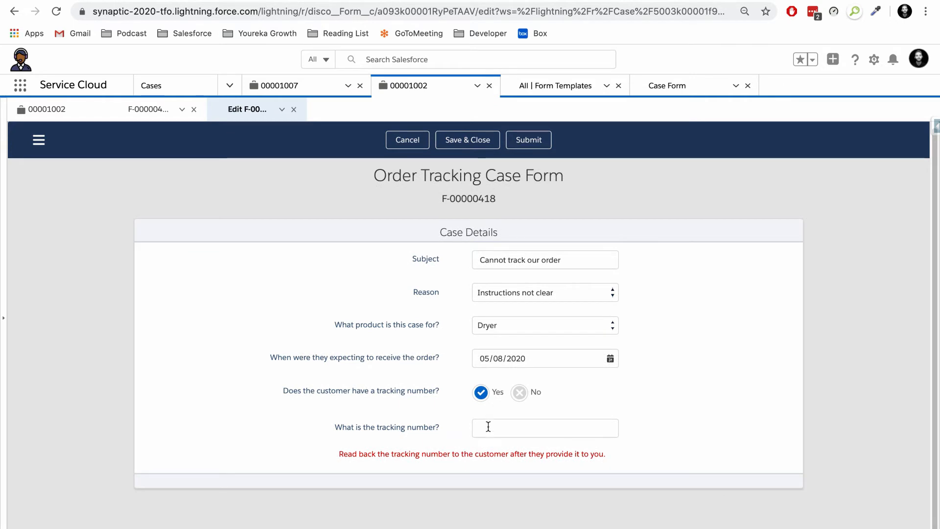
pyautogui.click(488, 427)
pyautogui.write('123567')
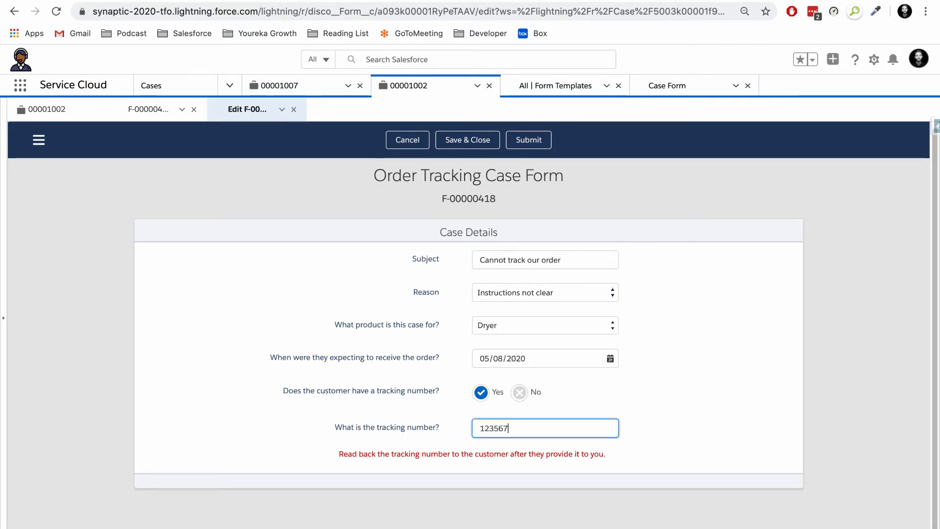
pyautogui.write('543689')
pyautogui.moveTo(338, 454); pyautogui.dragTo(607, 454)
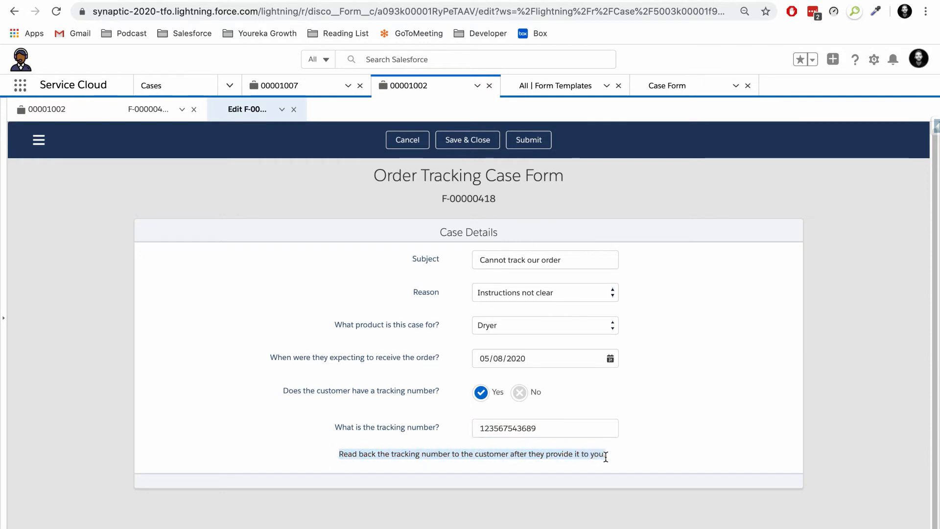
pyautogui.click(591, 469)
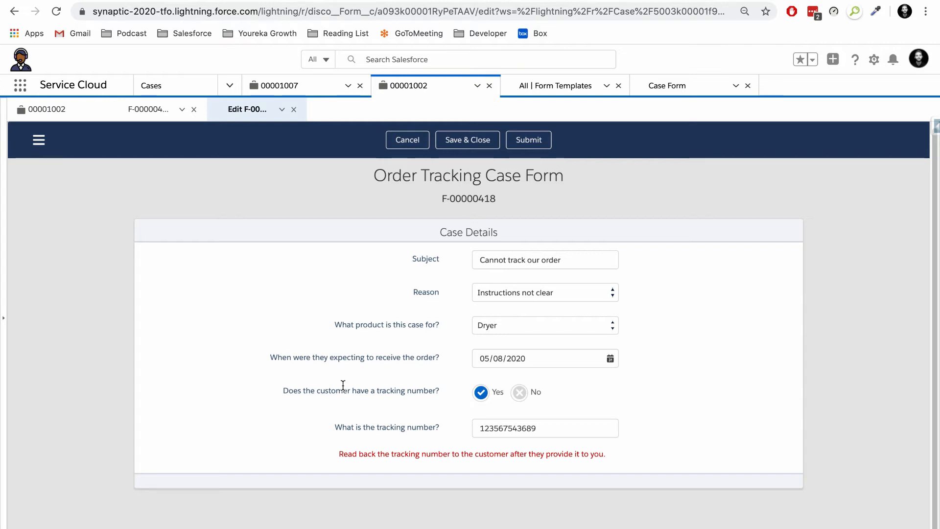
pyautogui.click(521, 144)
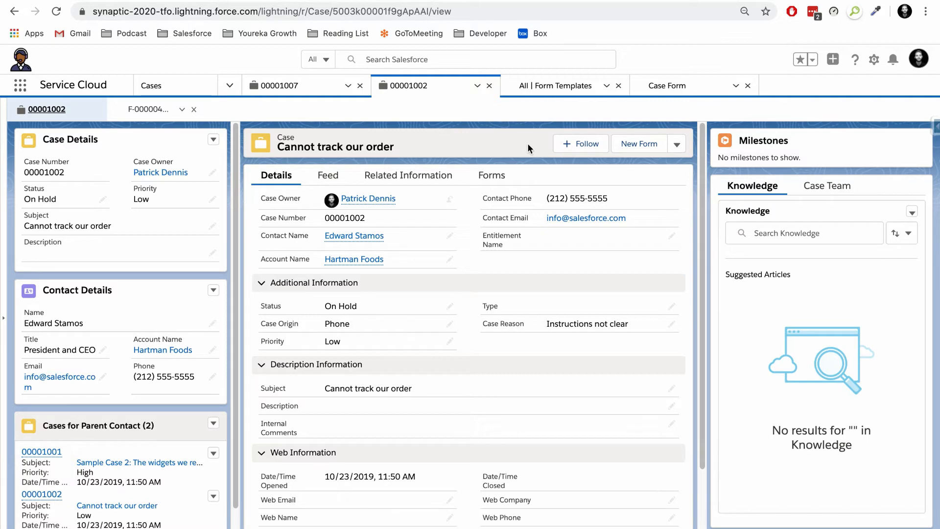
# - Open the submitted order tracking form's record from the case's related information
pyautogui.click(416, 389)
pyautogui.click(410, 177)
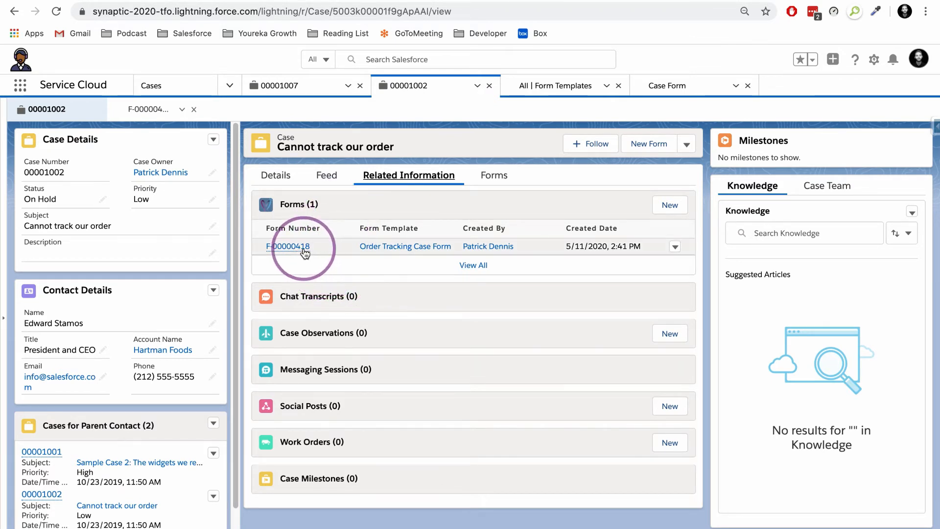
pyautogui.moveTo(301, 246)
pyautogui.click(535, 221)
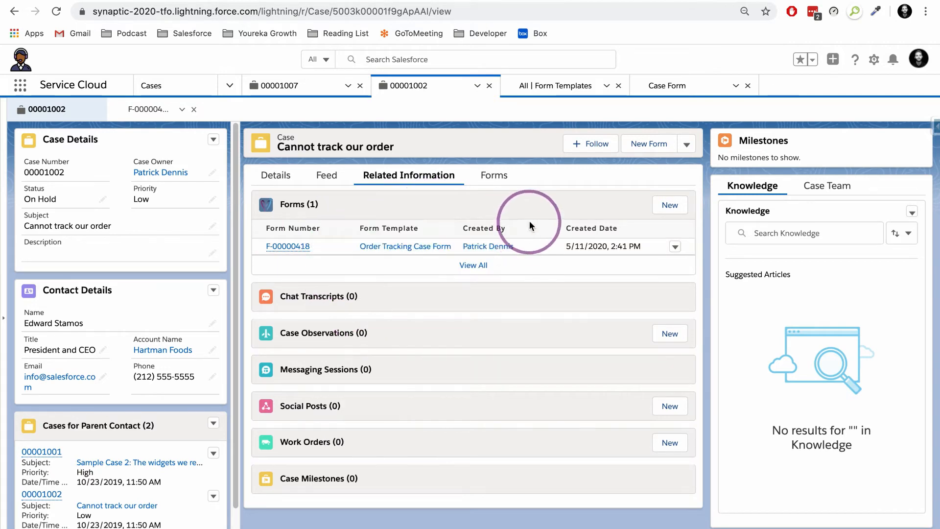
pyautogui.click(298, 247)
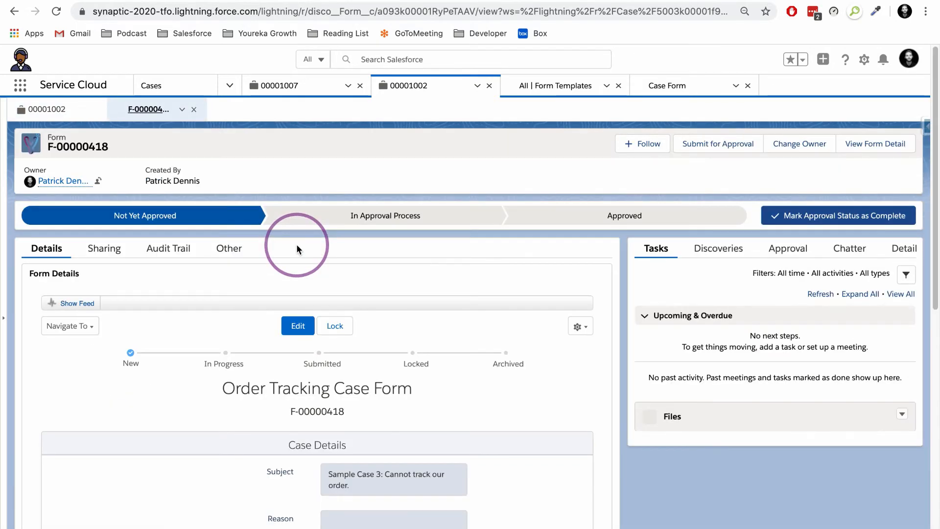
# - Review the form record's case details and refresh the record to load the submitted answers
pyautogui.scroll(-3, 298, 328)
pyautogui.scroll(-1, 298, 338)
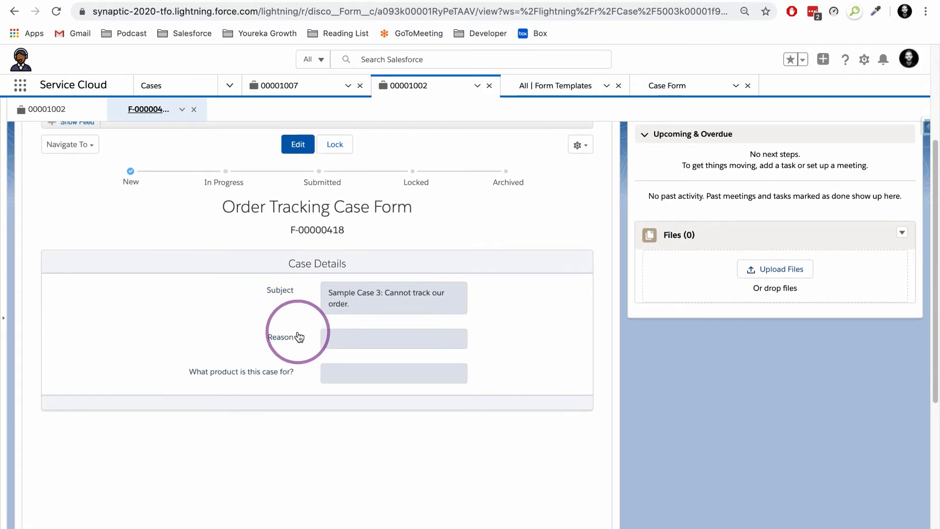
pyautogui.scroll(3, 308, 262)
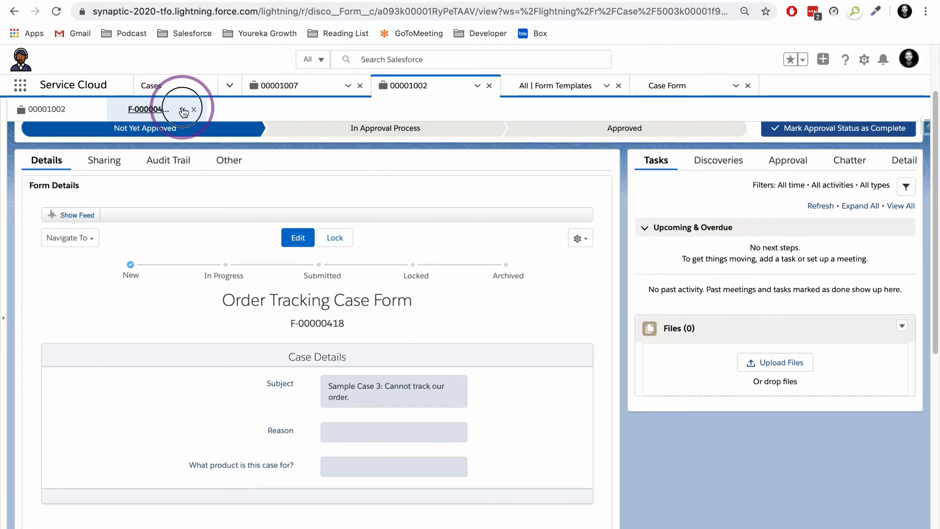
pyautogui.click(182, 110)
pyautogui.click(162, 128)
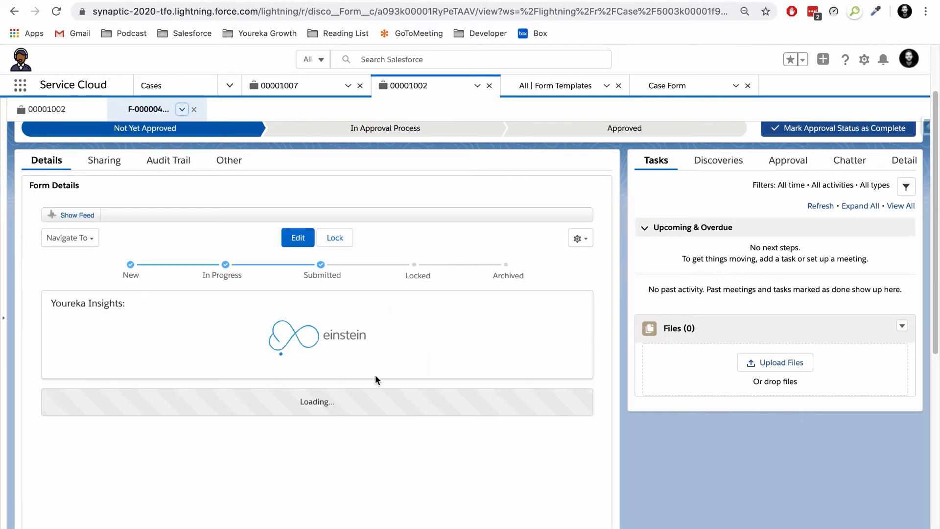
# - Review the submitted answers in the Case Details section of the Order Tracking Case Form
pyautogui.scroll(-1, 373, 381)
pyautogui.scroll(-2, 373, 386)
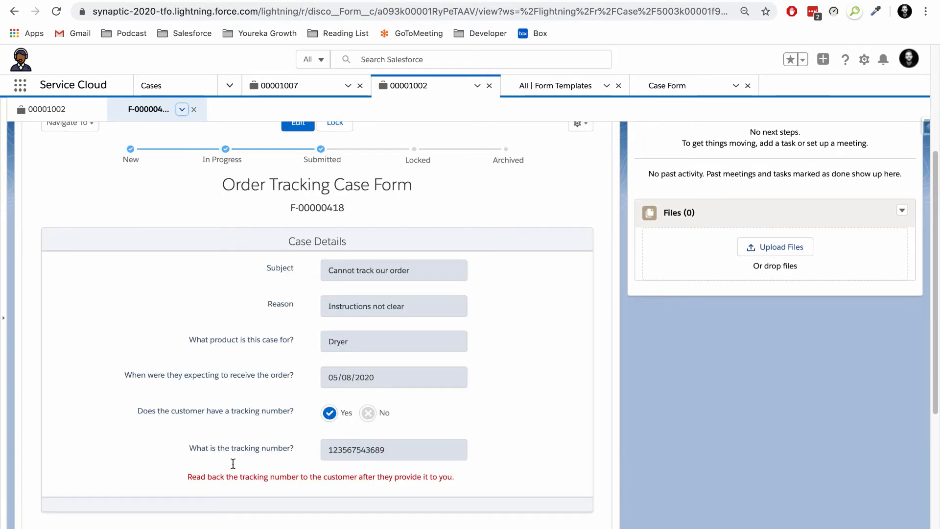
pyautogui.scroll(3, 314, 340)
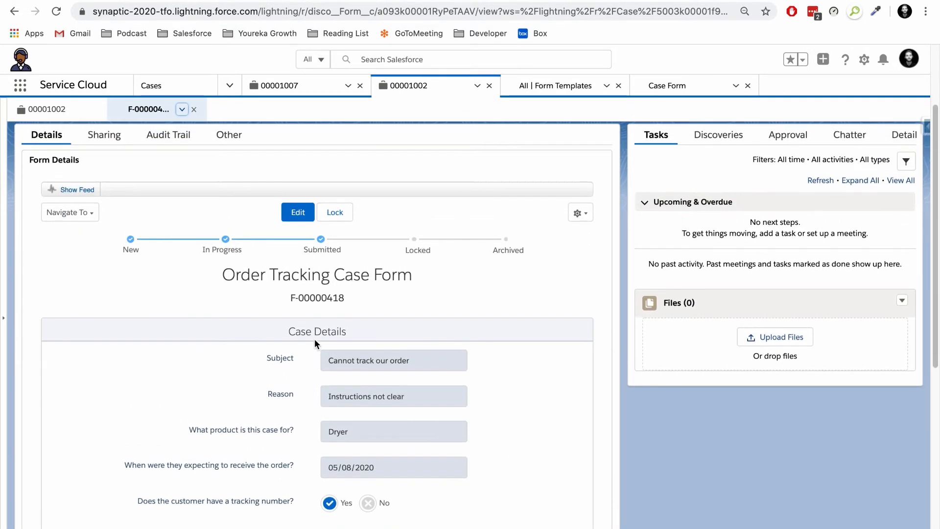
pyautogui.scroll(1, 315, 343)
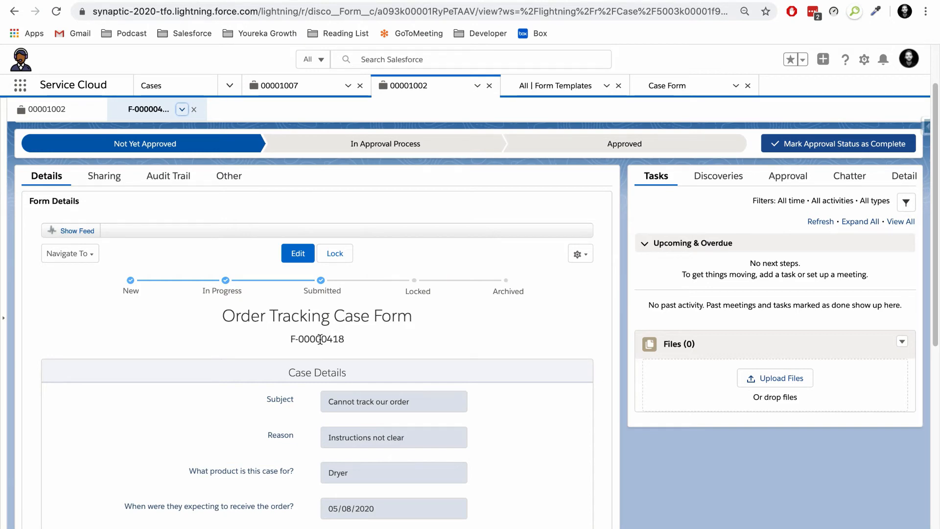
pyautogui.scroll(1, 361, 332)
pyautogui.scroll(2, 361, 332)
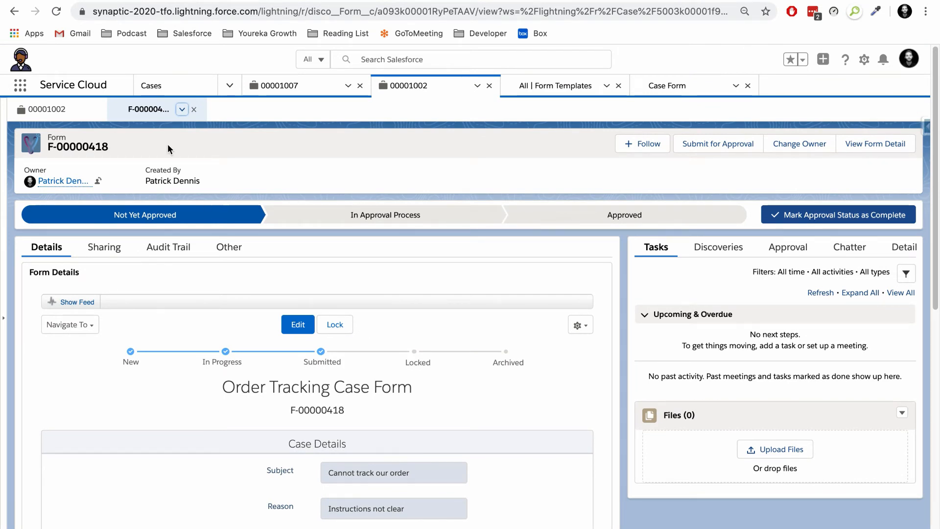
# - Return to the "Cannot track our order" case and review its details and related information
pyautogui.click(49, 109)
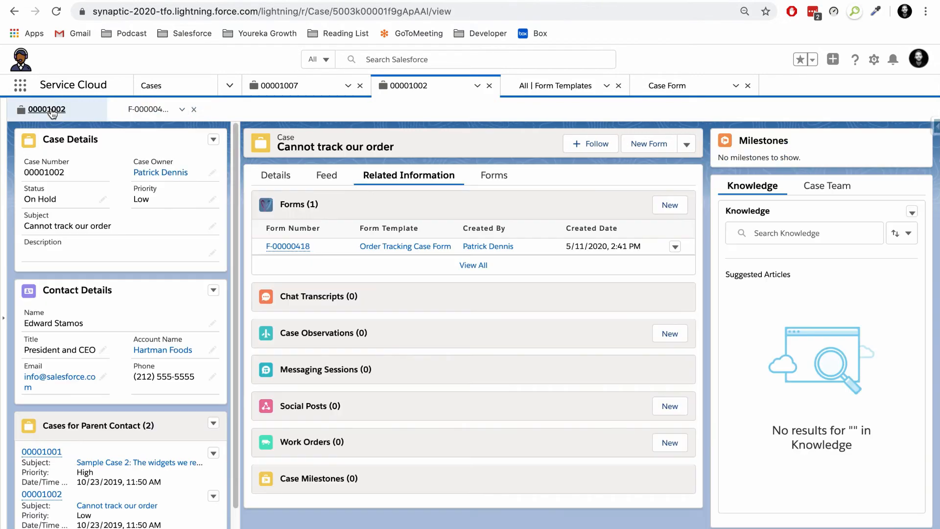
pyautogui.click(285, 183)
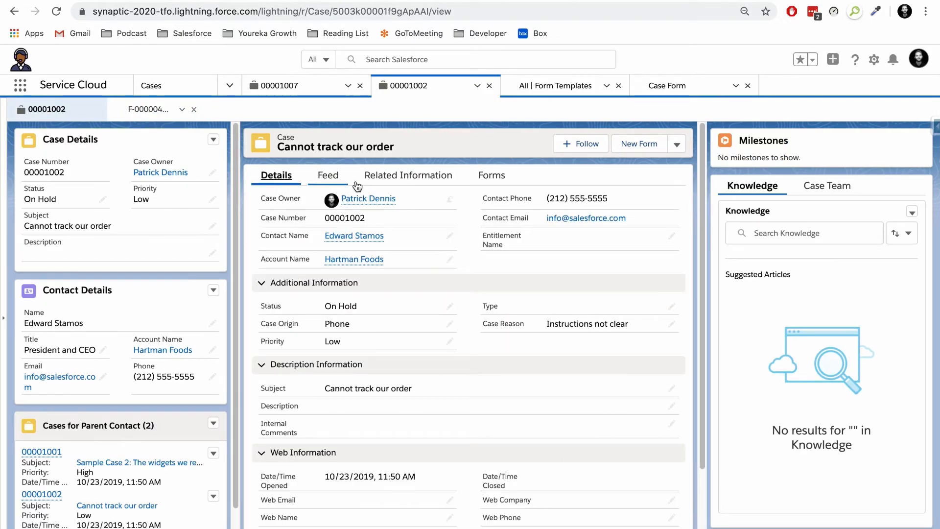
pyautogui.click(410, 178)
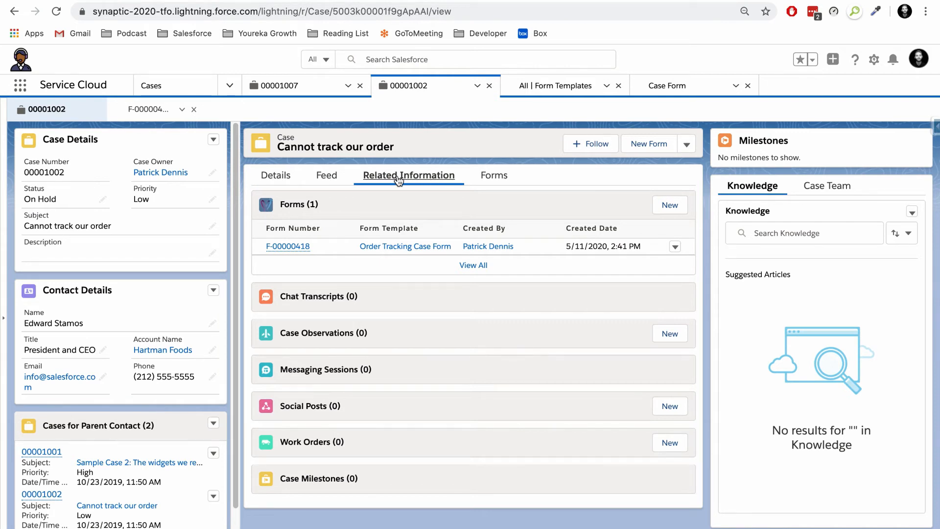
# - Open the New Case Form action in the case's feed
pyautogui.click(319, 183)
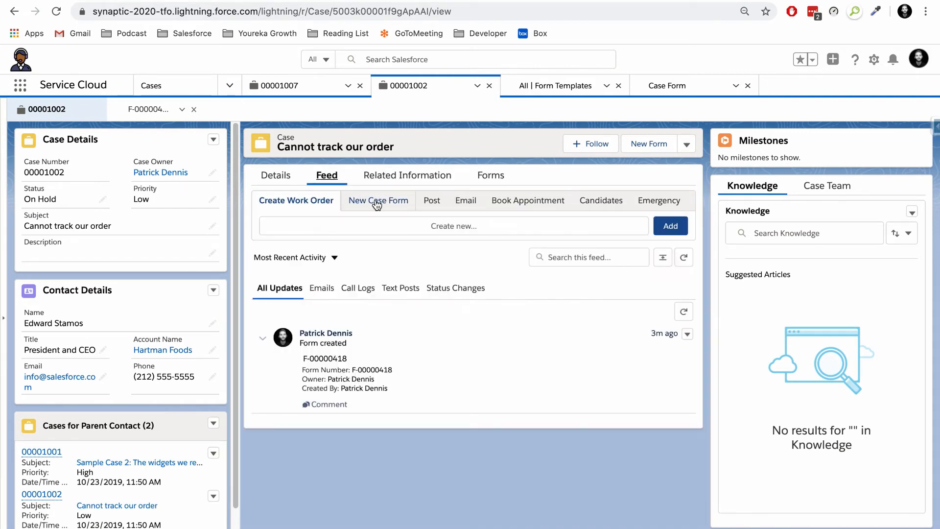
pyautogui.click(372, 202)
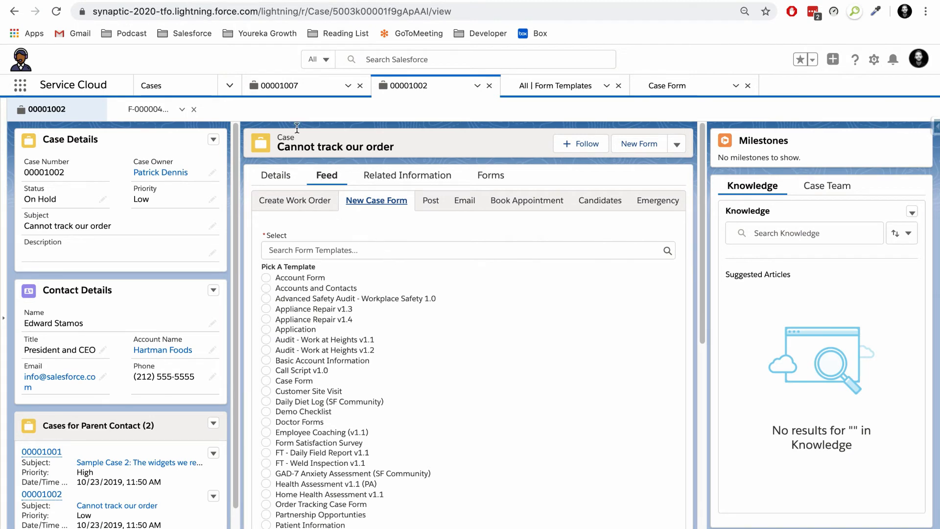
# - Switch to the Case Form Creation flow in Flow Builder and inspect the Lookup component of the Select A Template screen
pyautogui.click(256, 1)
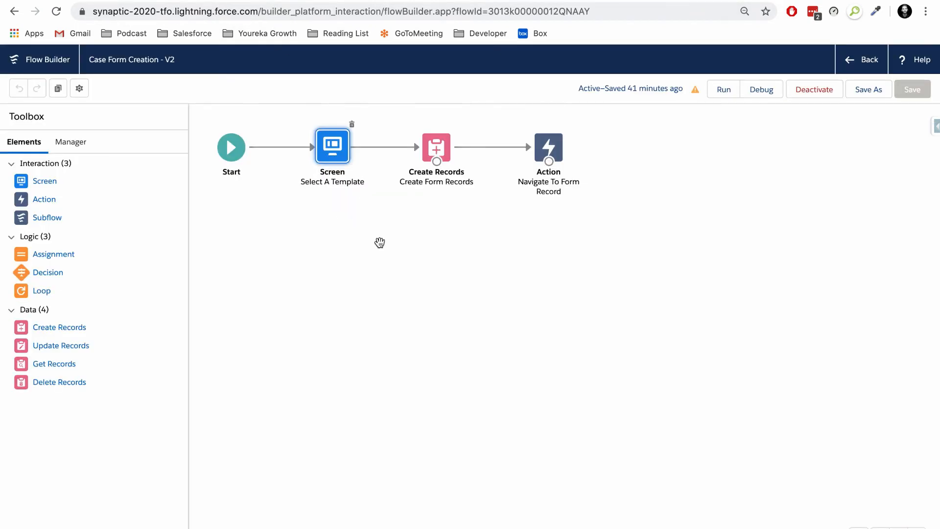
pyautogui.click(372, 270)
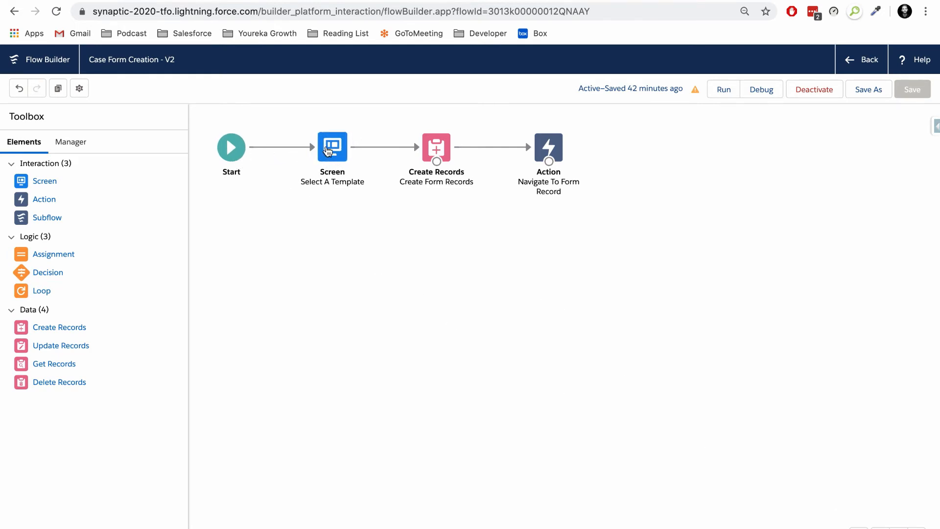
pyautogui.doubleClick(328, 151)
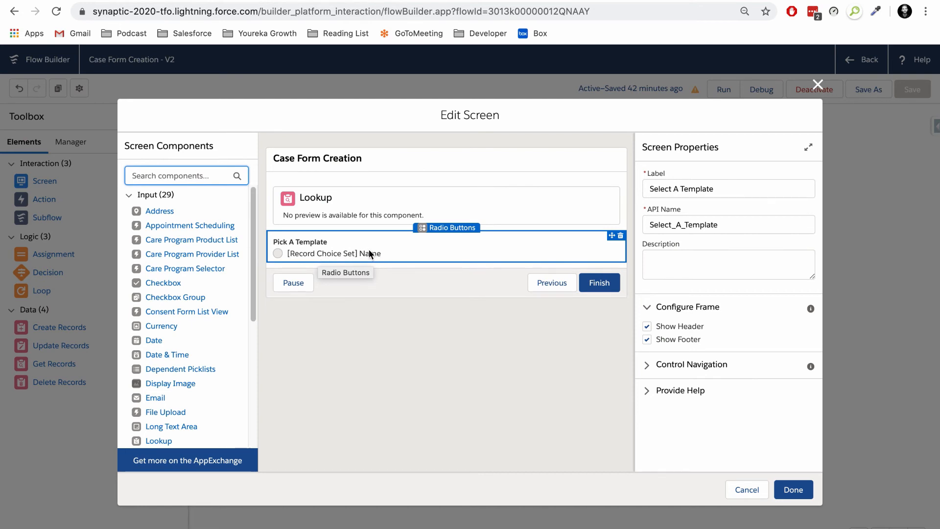
pyautogui.click(354, 212)
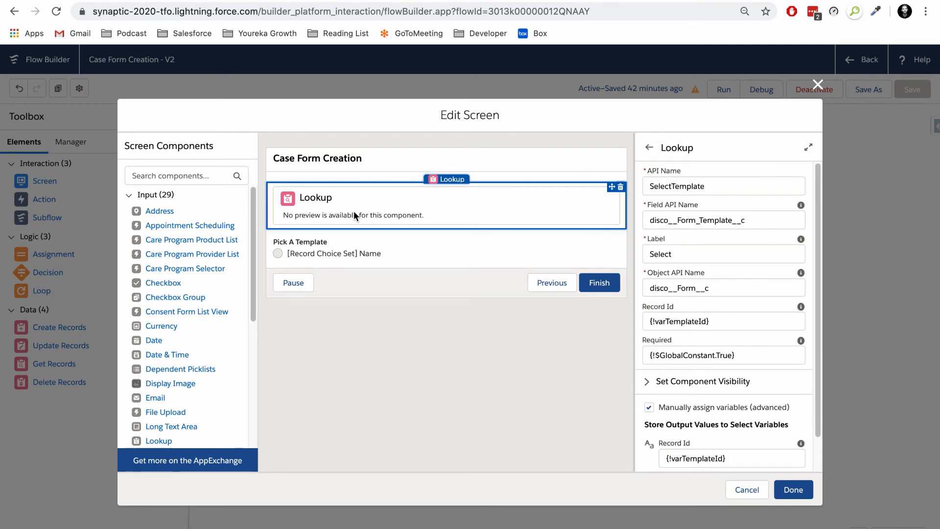
pyautogui.click(817, 85)
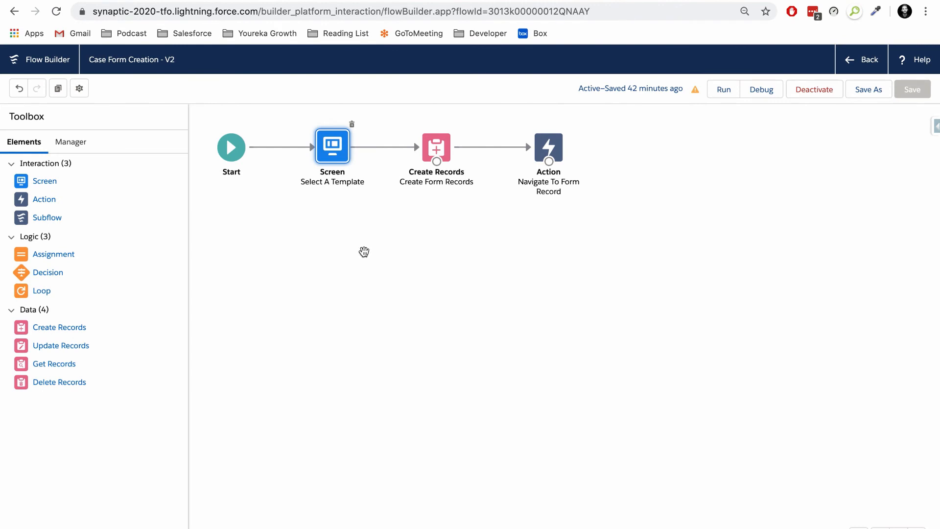
# - Inspect the object and field value settings of the flow's Create Form Records element
pyautogui.doubleClick(441, 146)
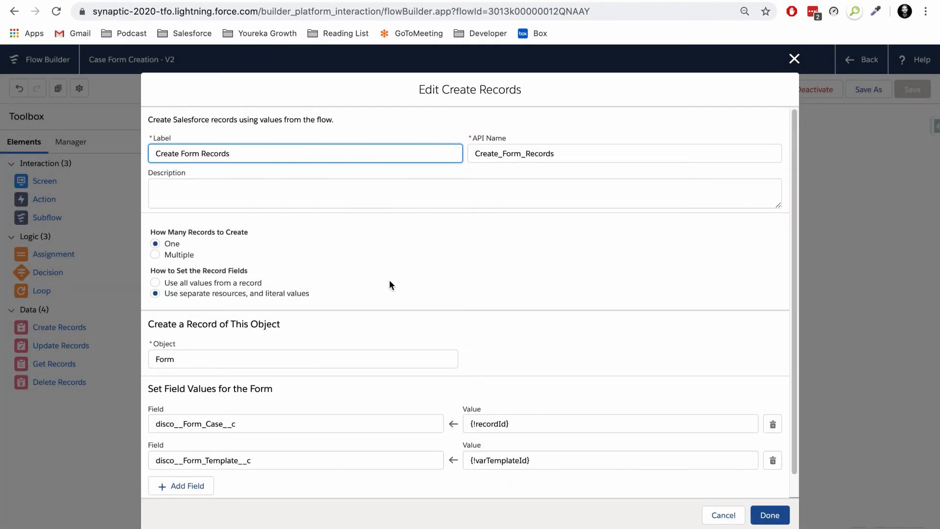
pyautogui.scroll(-1, 408, 300)
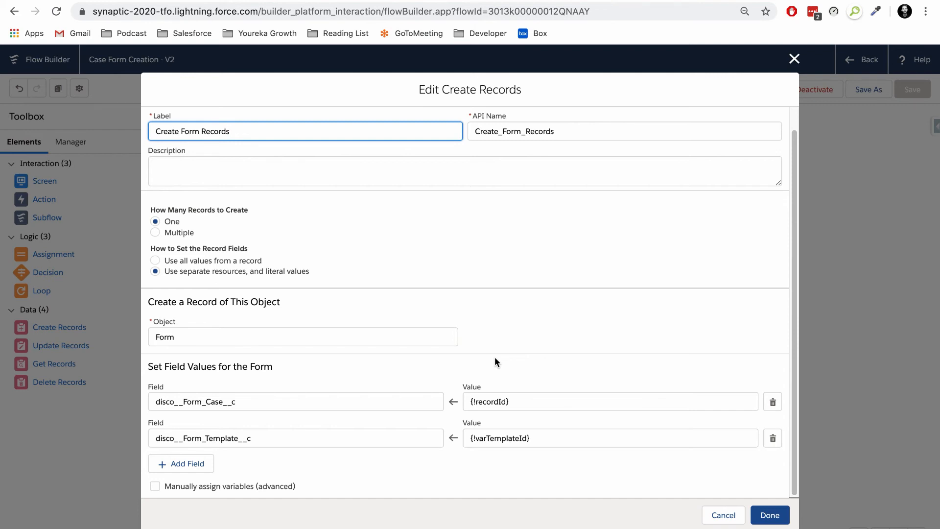
pyautogui.click(795, 60)
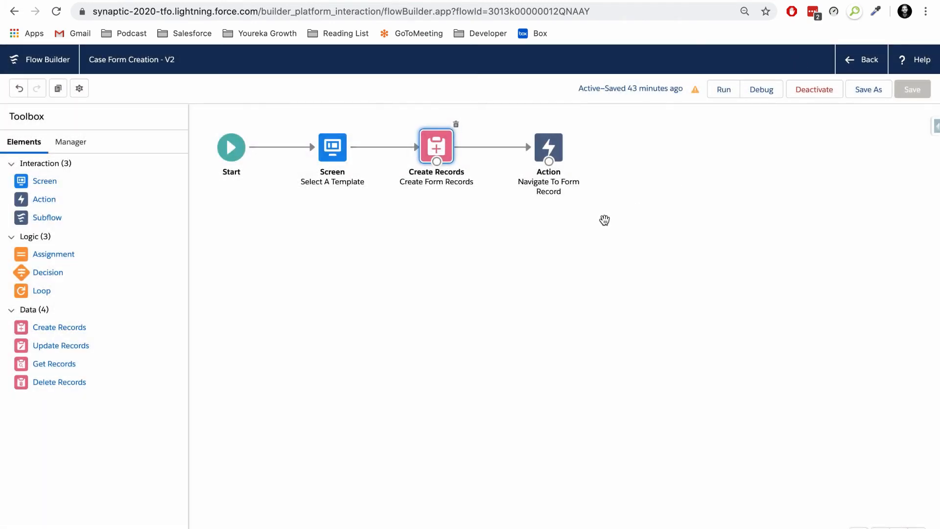
# - Inspect the Navigate To Form Record action's settings and read the Navigate Everywhere flow action article on the Unofficial SF website
pyautogui.doubleClick(549, 152)
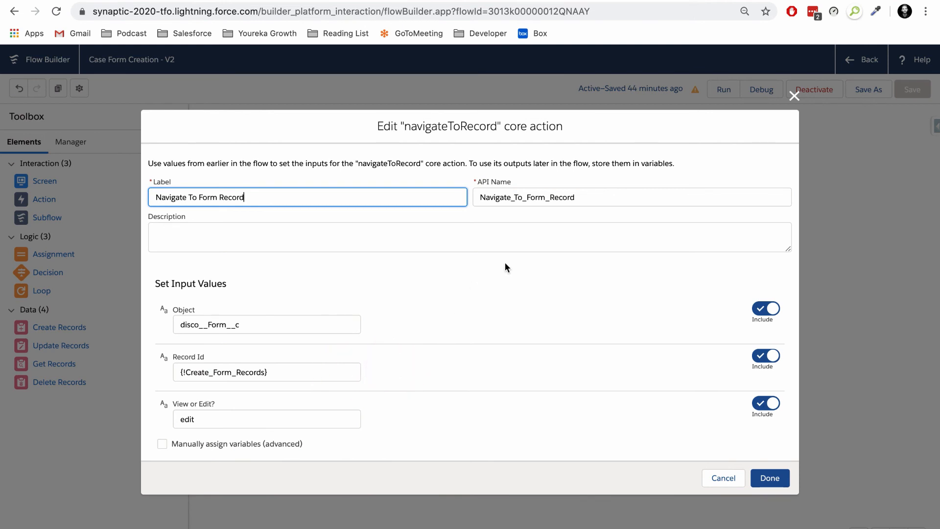
pyautogui.click(377, 0)
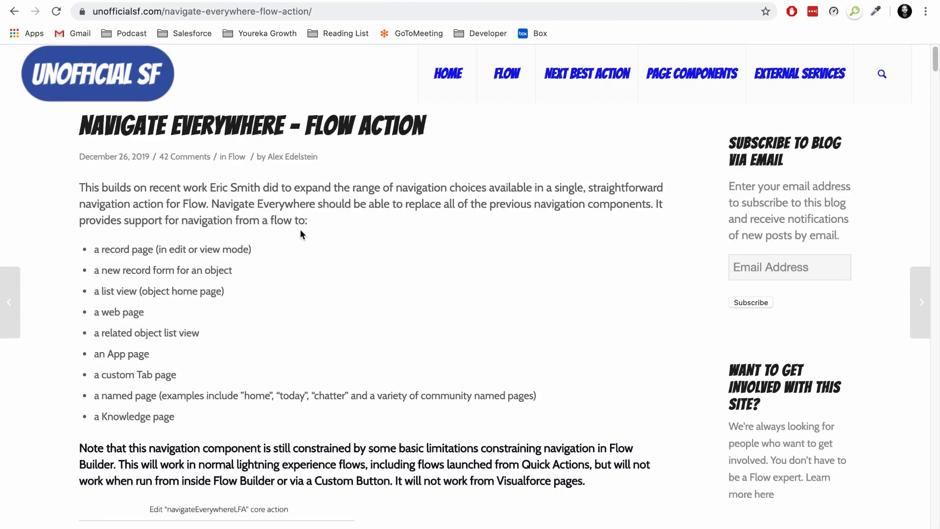
pyautogui.scroll(-5, 301, 230)
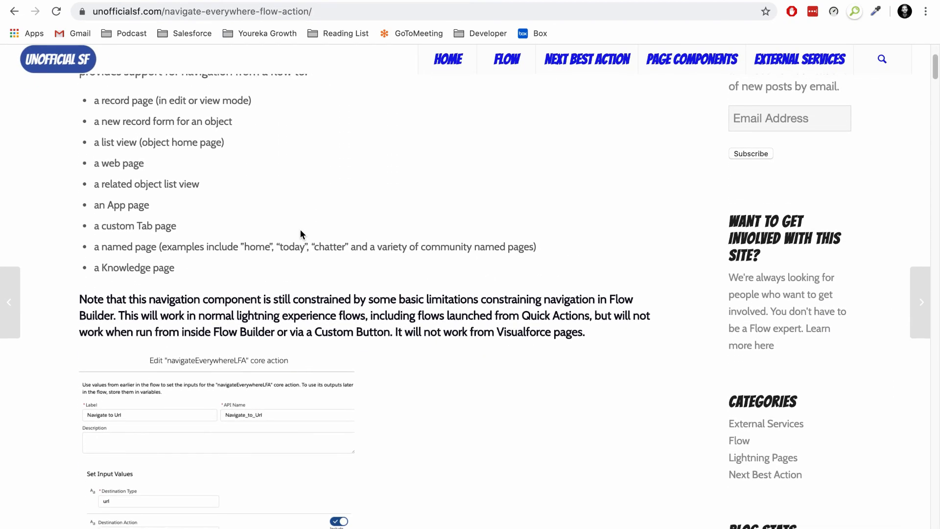
pyautogui.scroll(-3, 301, 230)
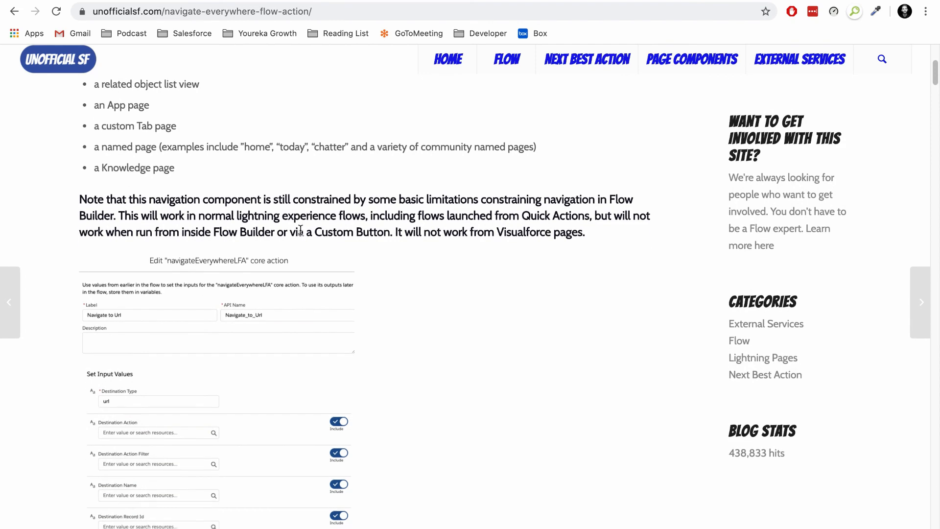
pyautogui.scroll(-2, 300, 230)
pyautogui.scroll(-4, 301, 230)
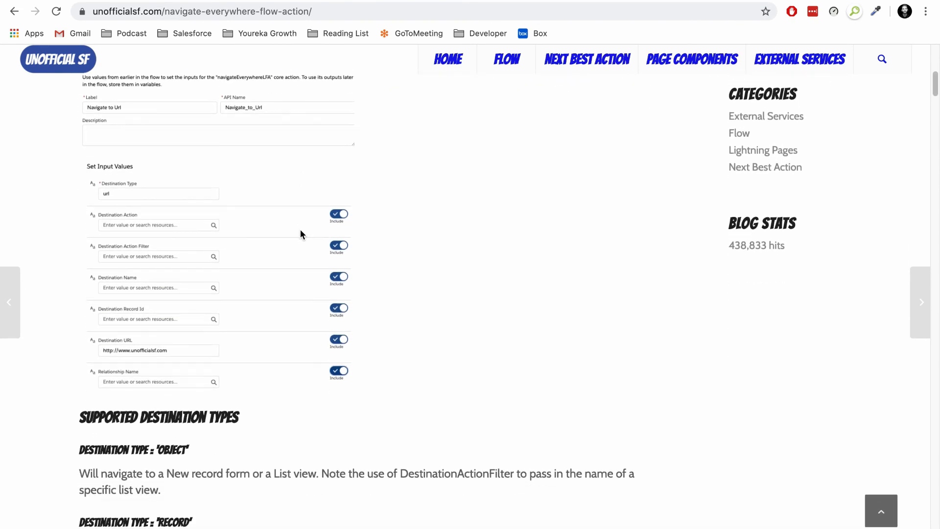
pyautogui.scroll(-3, 301, 230)
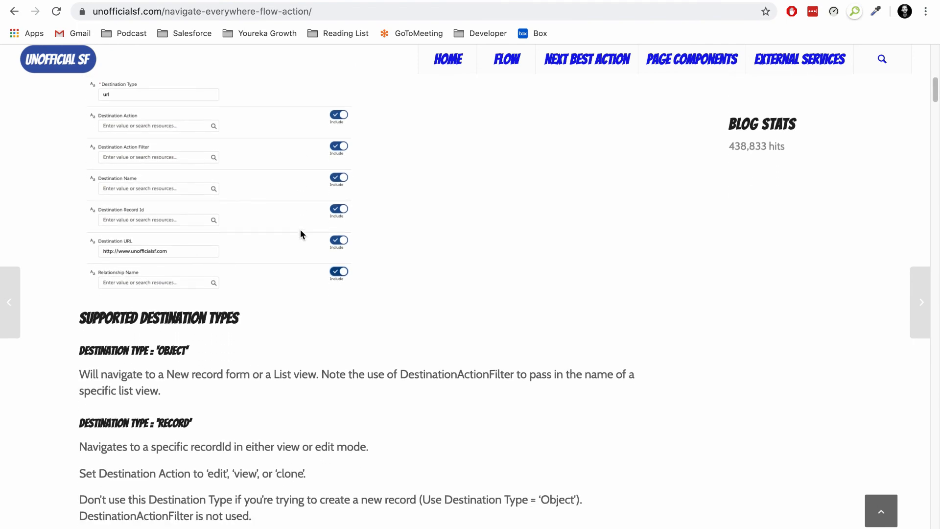
pyautogui.scroll(20, 301, 234)
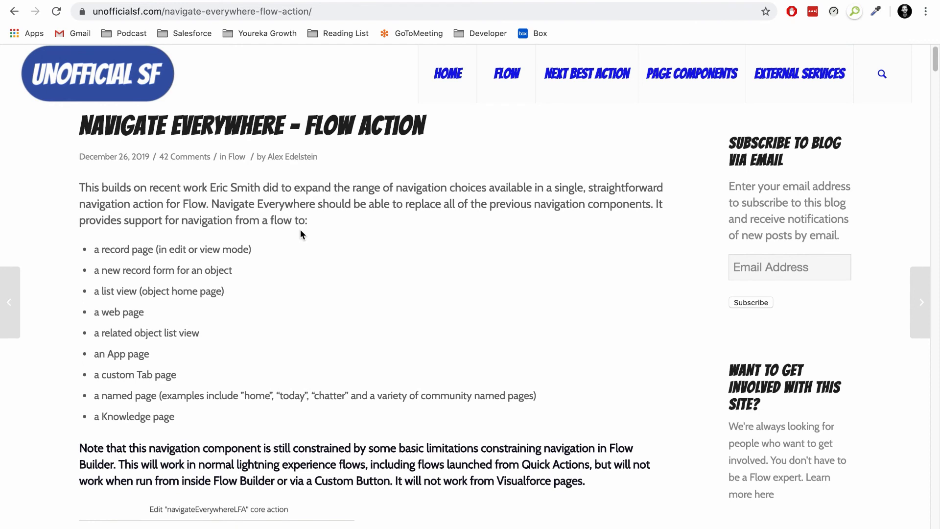
# - Examine the navigateToRecordController.js code and recheck the input values of the flow's Navigate To Form Record action
pyautogui.click(515, 1)
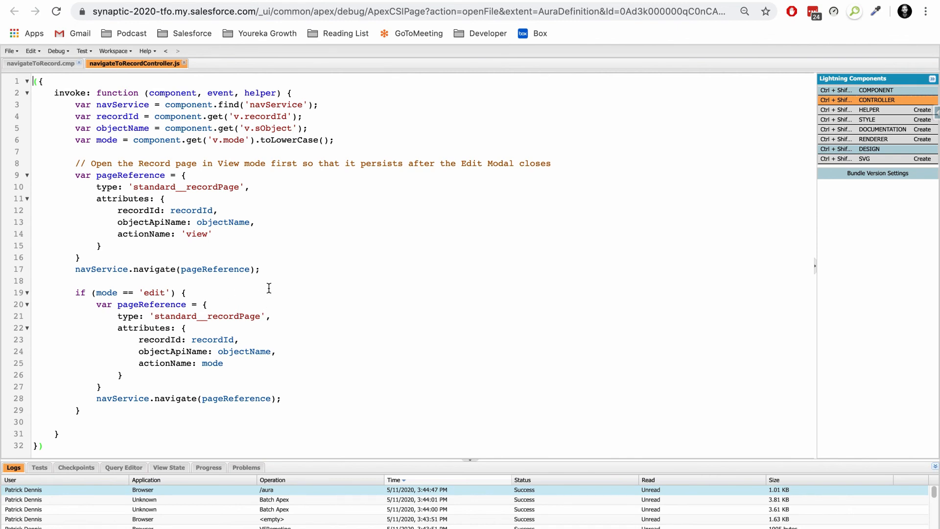
pyautogui.click(207, 1)
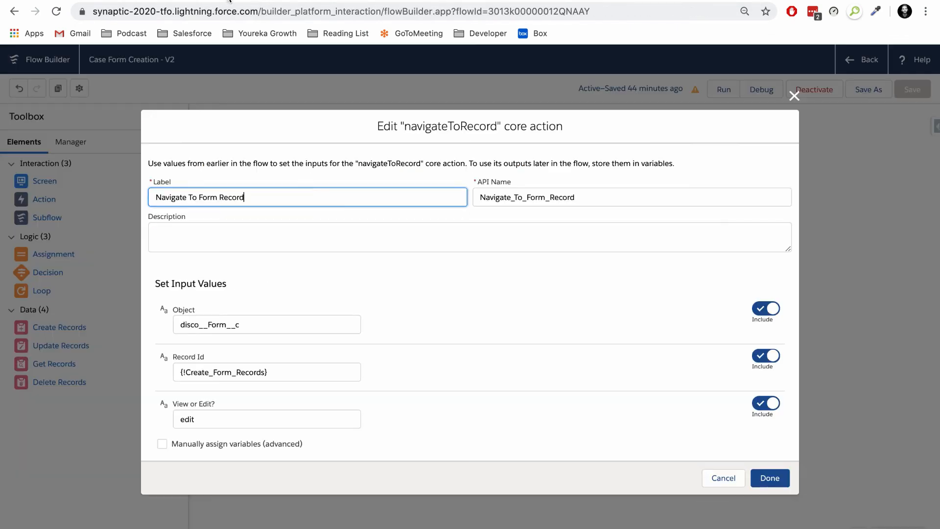
pyautogui.click(795, 97)
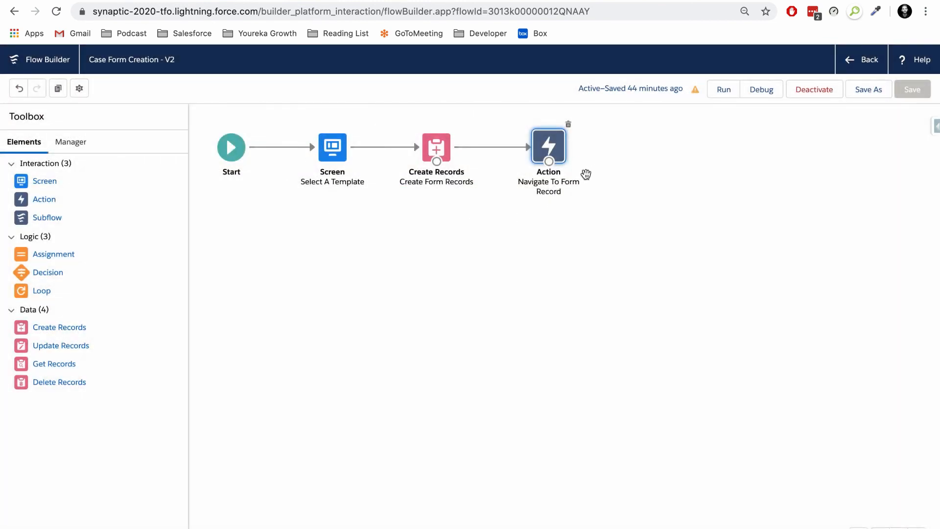
pyautogui.doubleClick(549, 150)
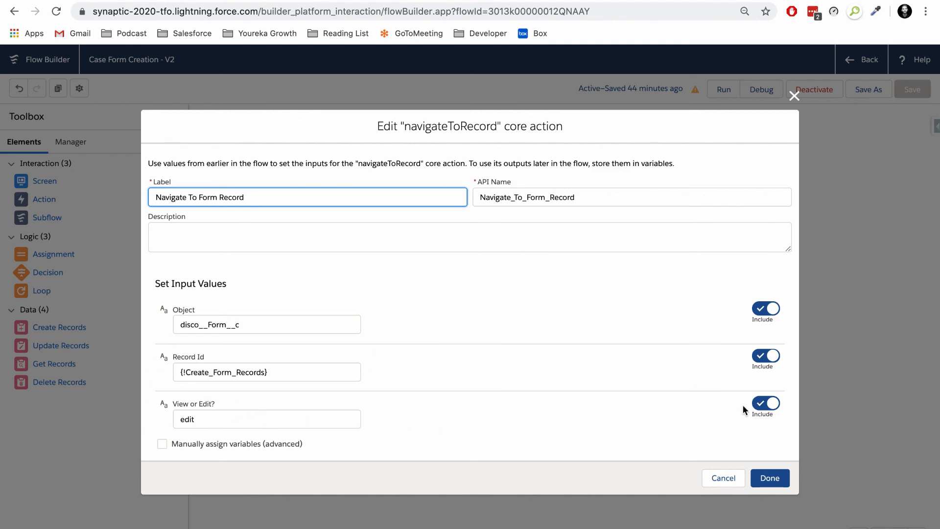
pyautogui.click(767, 475)
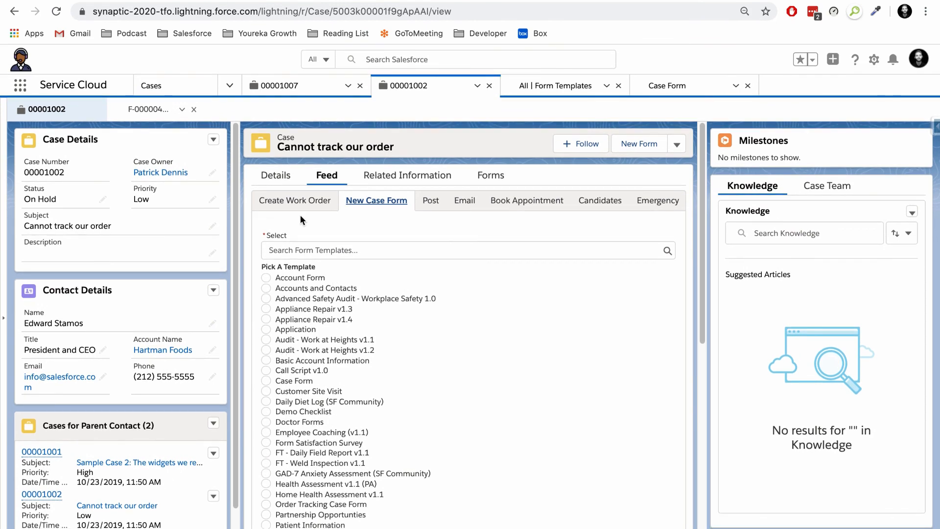
# - Create a new form for the case from the Order Tracking Case Form template in the New Case Form action
pyautogui.click(352, 253)
pyautogui.write('Order')
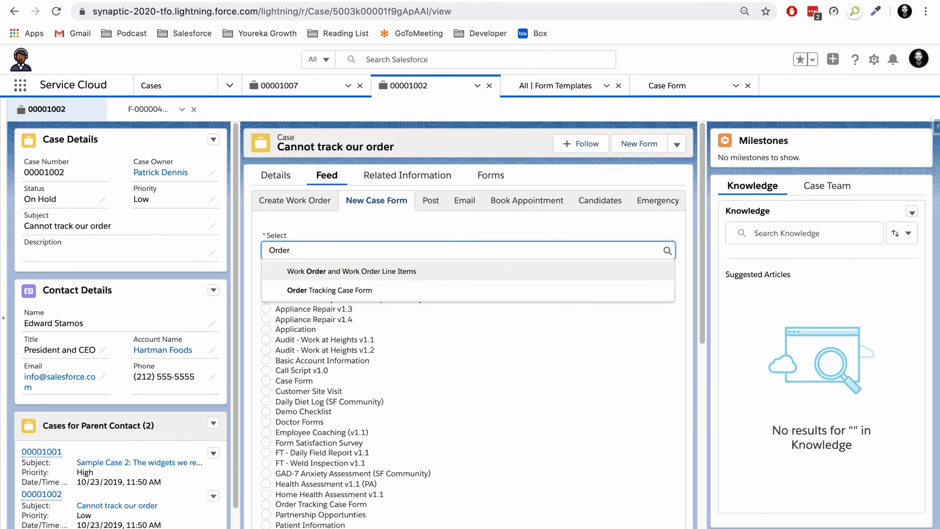
pyautogui.press('Down')
pyautogui.press('Return')
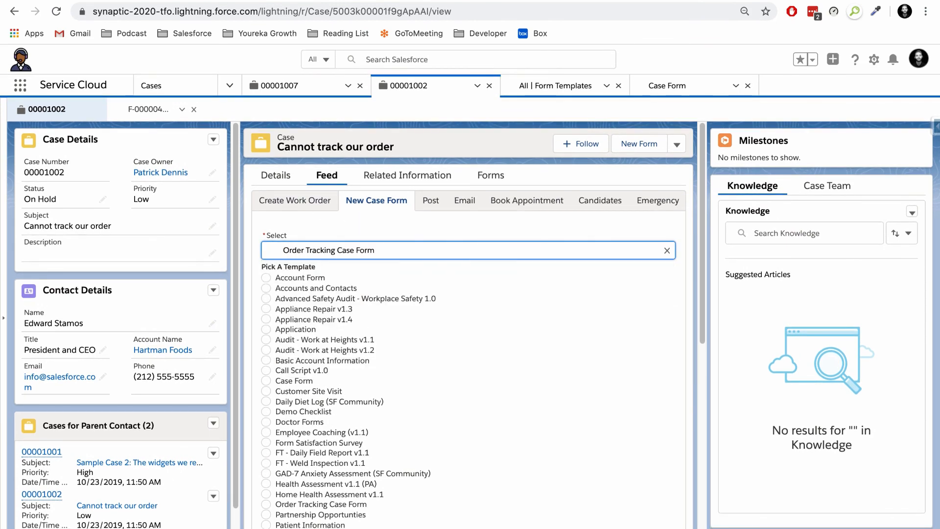
pyautogui.scroll(-5, 328, 441)
pyautogui.scroll(-1, 328, 441)
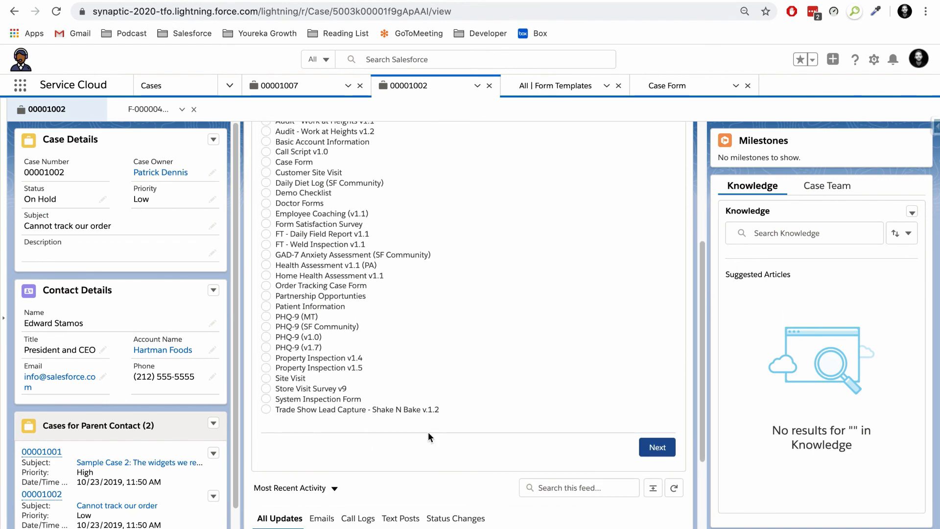
pyautogui.click(655, 446)
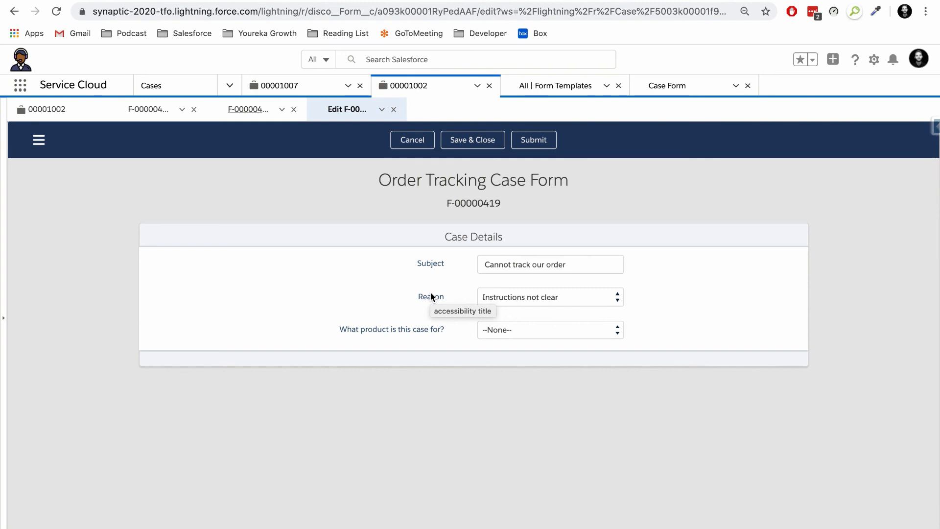
pyautogui.hotkey('ctrl', 'Left')
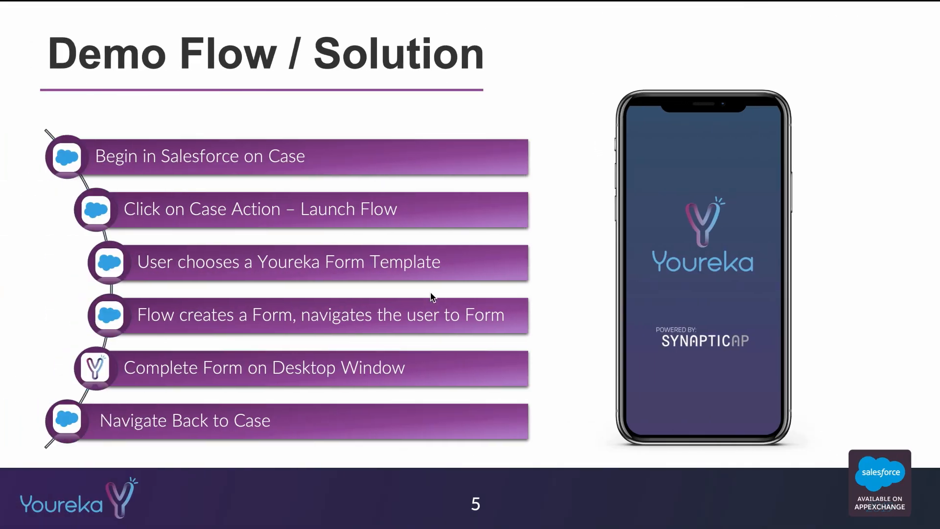
pyautogui.press('Right')
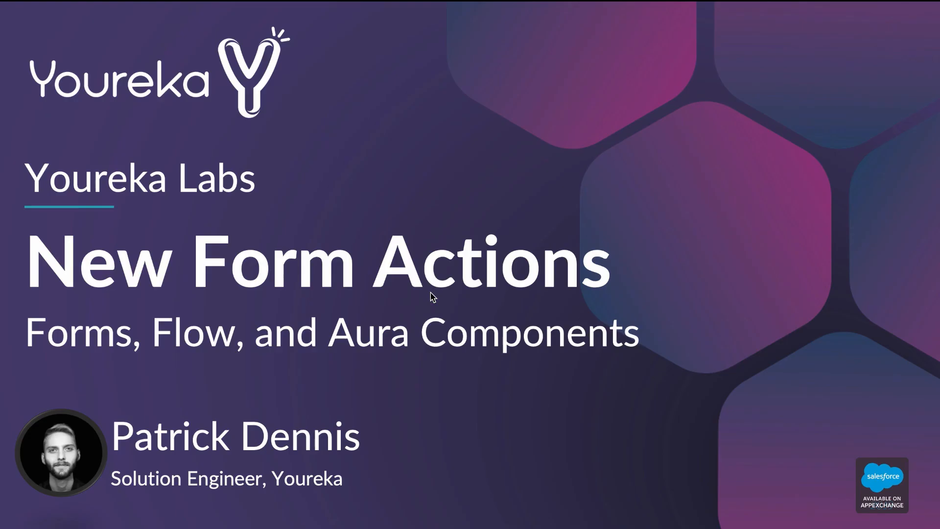